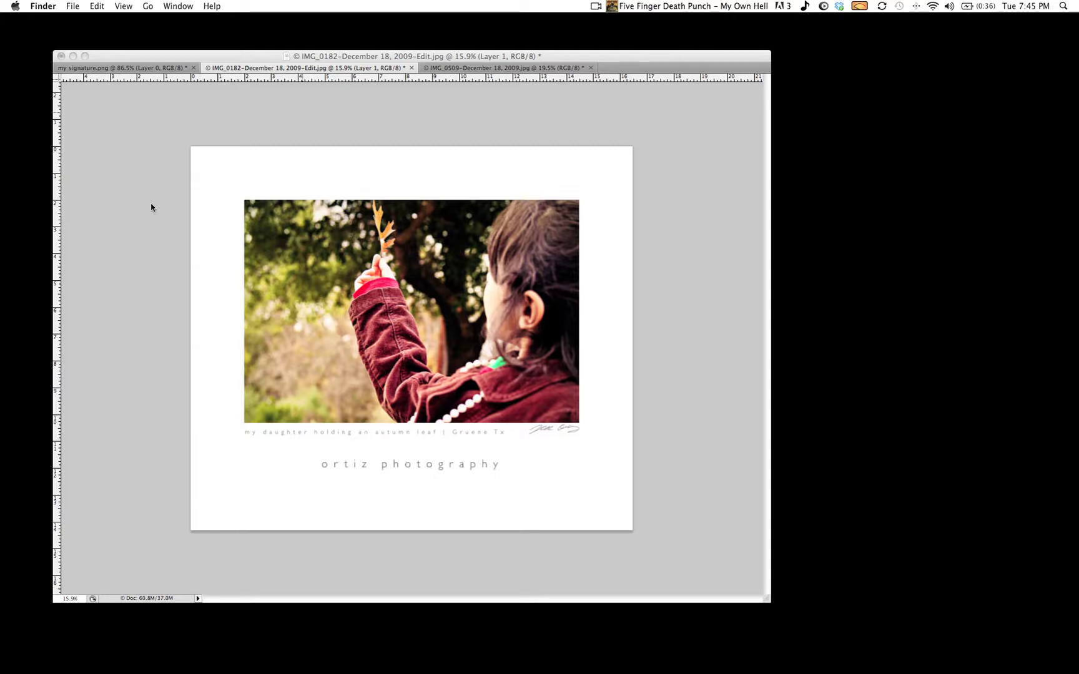
# Switch to Photoshop and open the photo IMG_0188-December 18, 2009_1.jpg from the Edited JPG files folder
pyautogui.click(310, 58)
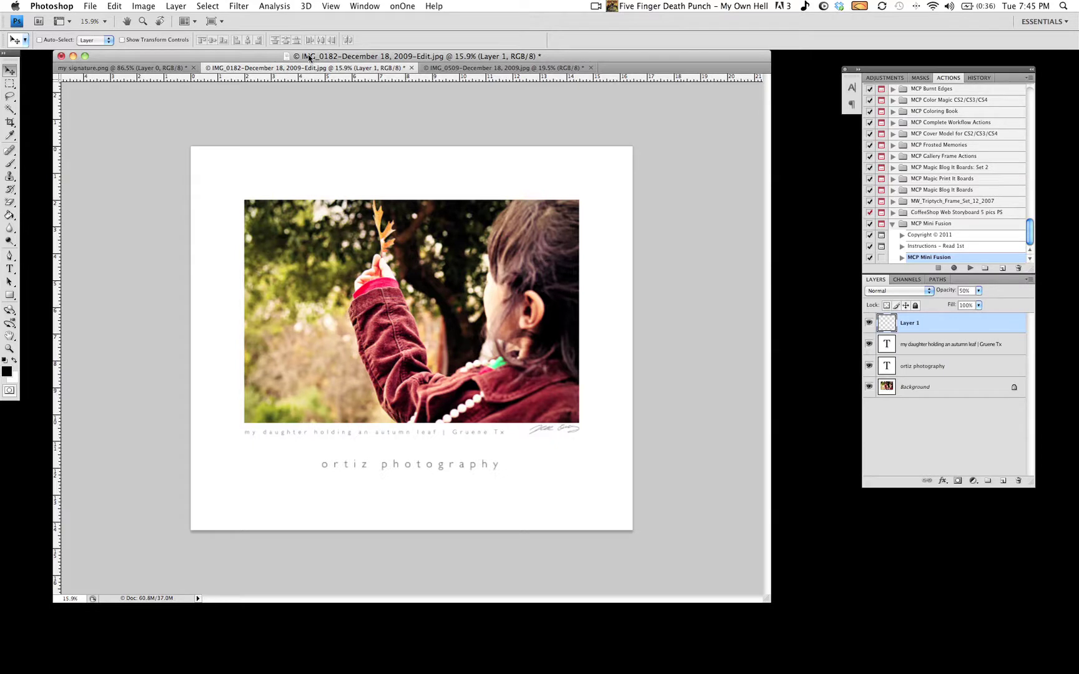
pyautogui.moveTo(308, 664)
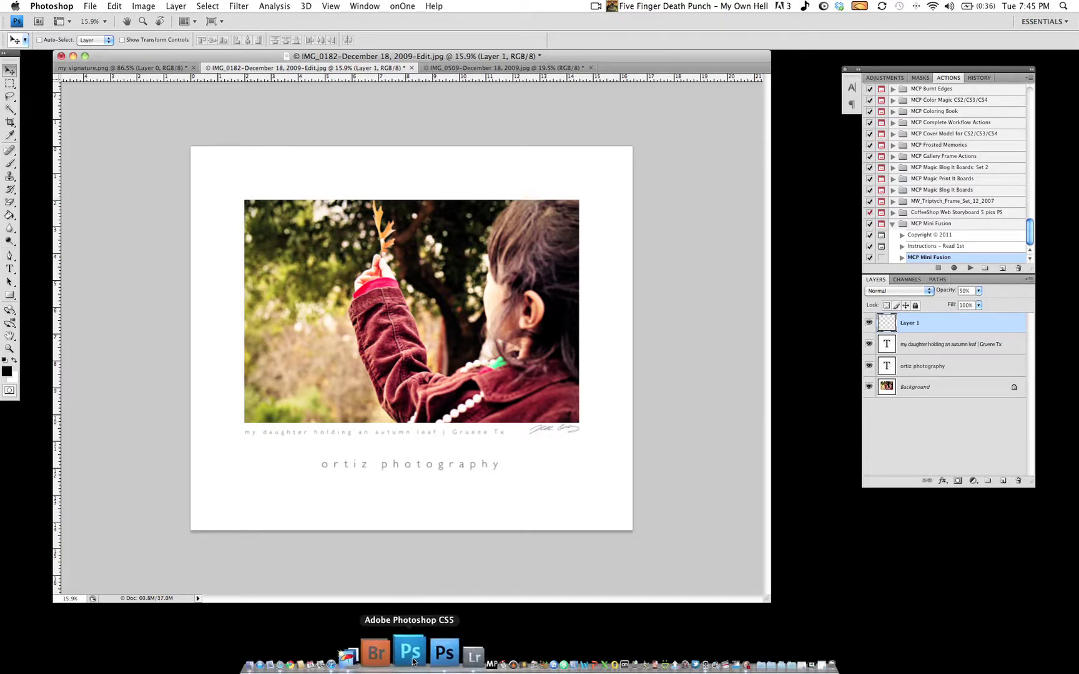
pyautogui.click(342, 132)
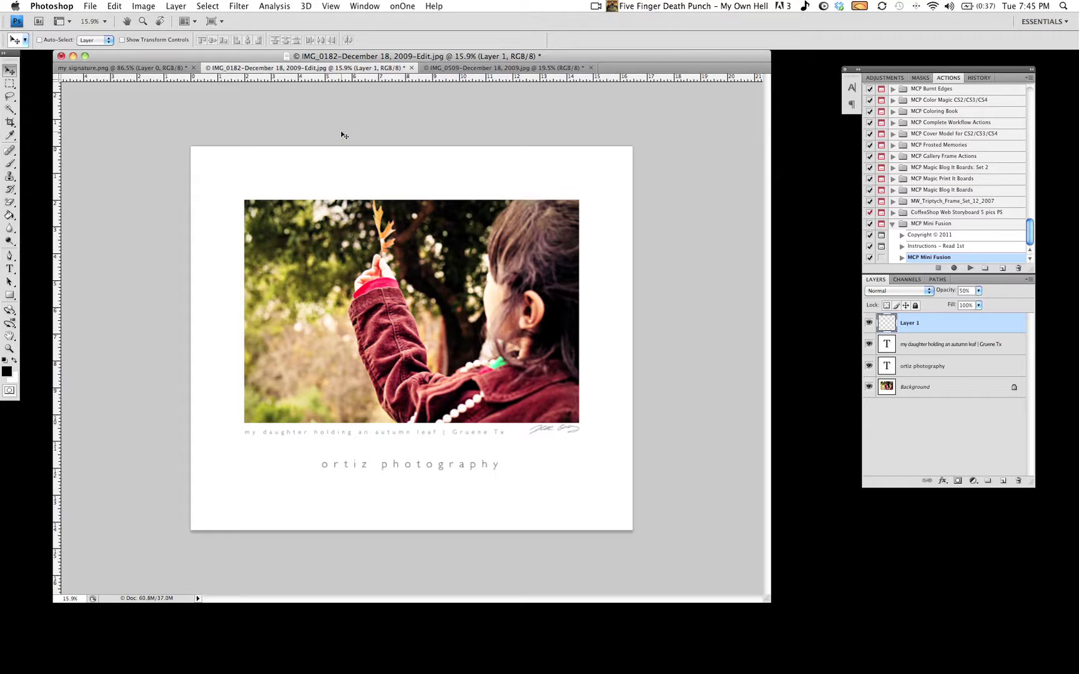
pyautogui.press('super+o')
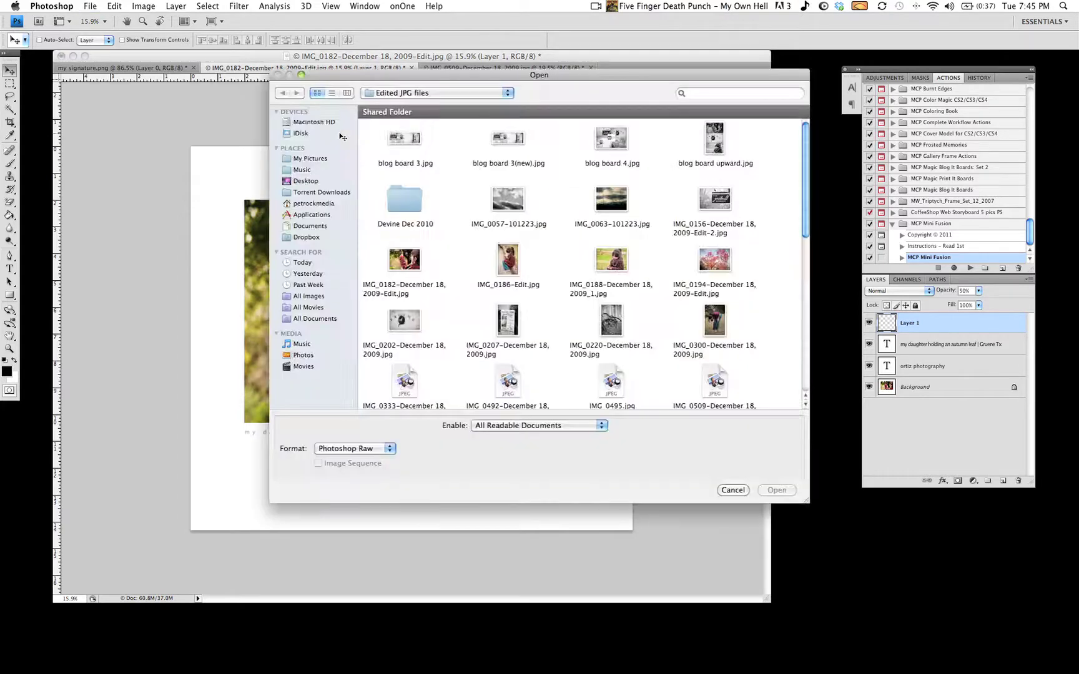
pyautogui.click(614, 262)
pyautogui.click(774, 491)
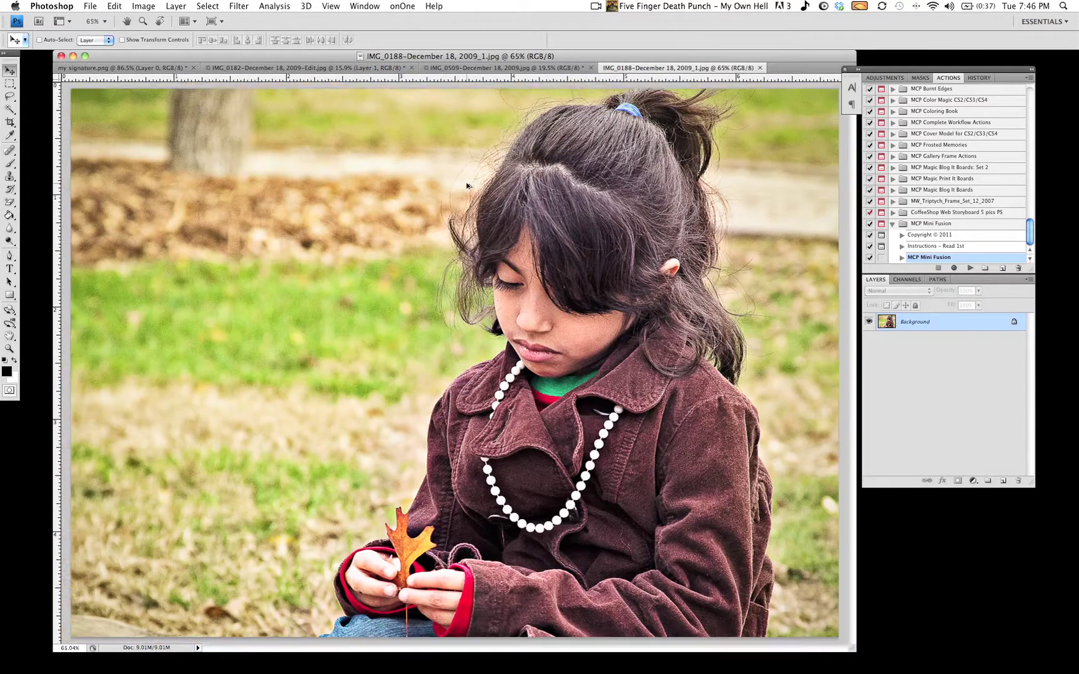
# Extend the canvas relative to the photo by 4 inches in width and 4 inches in height, anchored at the centre
pyautogui.scroll(-5, 467, 185)
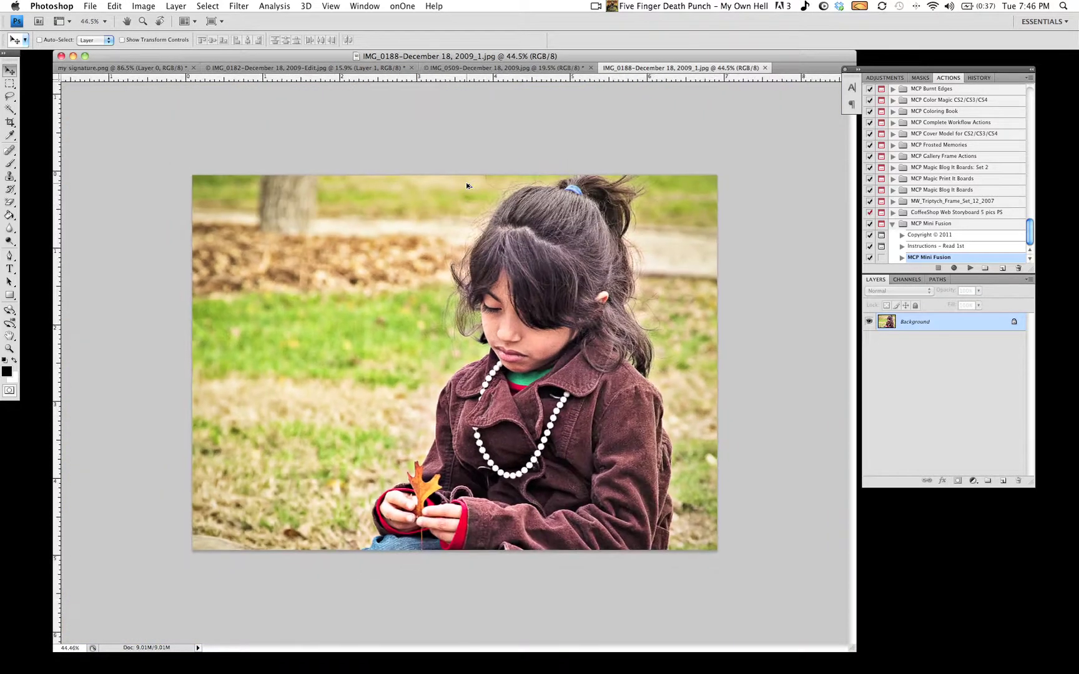
pyautogui.scroll(-2, 467, 186)
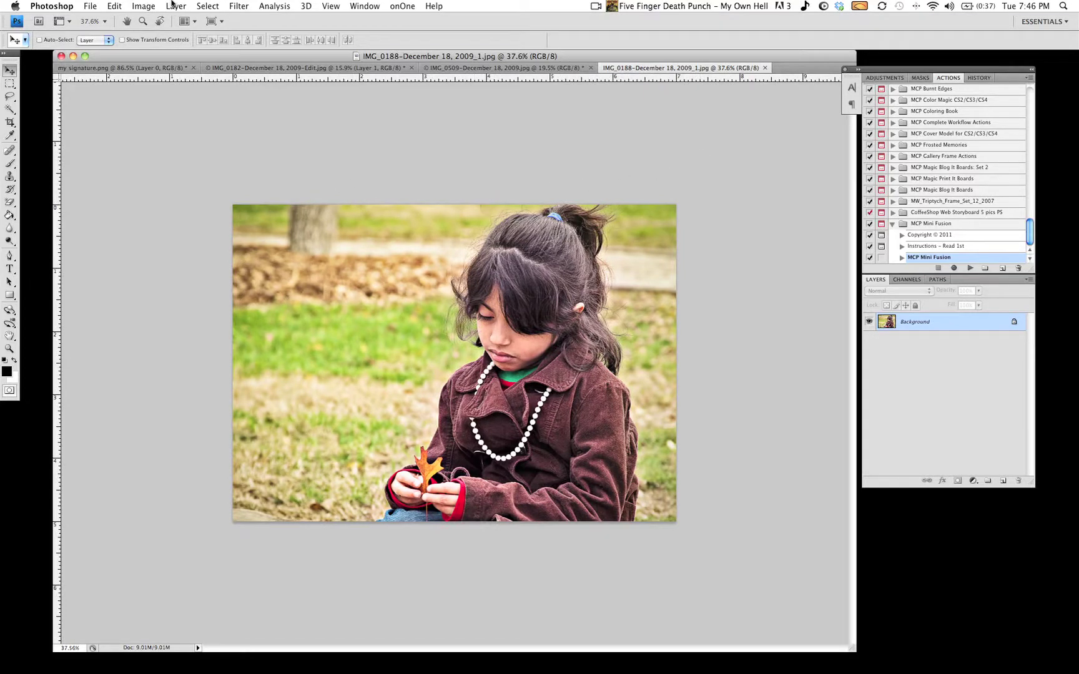
pyautogui.click(144, 6)
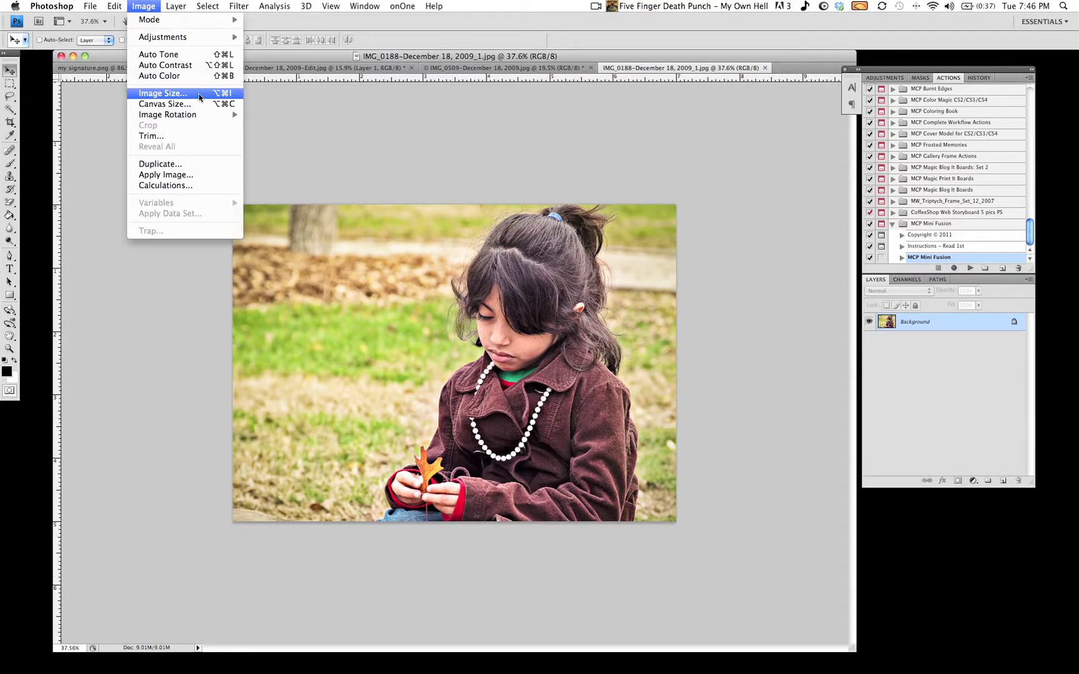
pyautogui.click(197, 105)
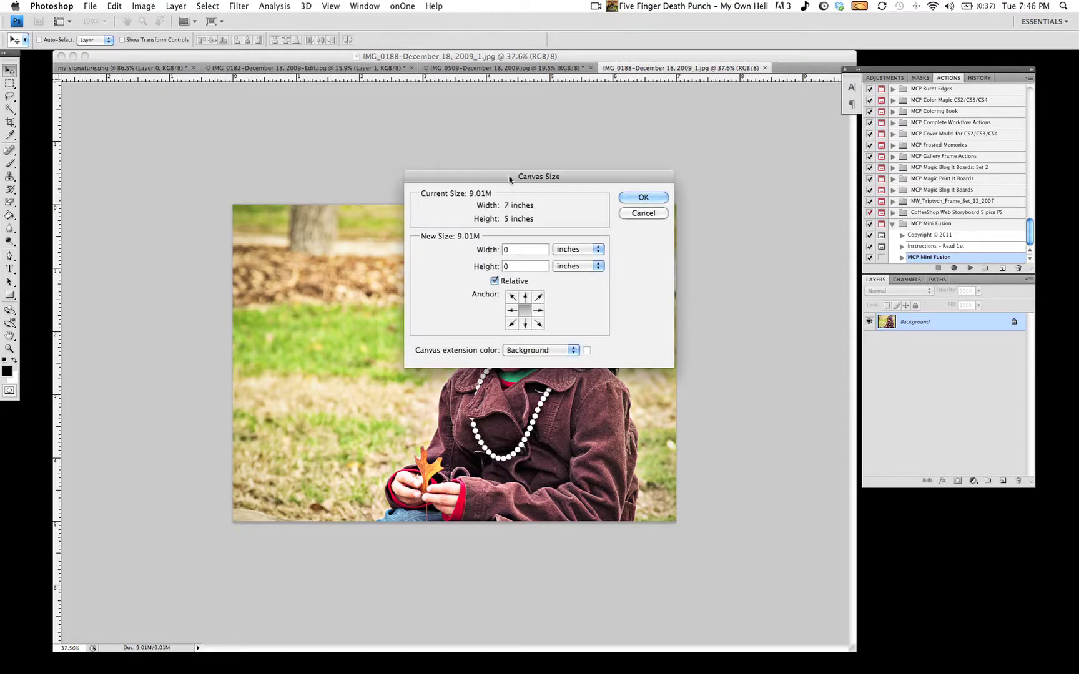
pyautogui.moveTo(518, 175); pyautogui.dragTo(473, 10)
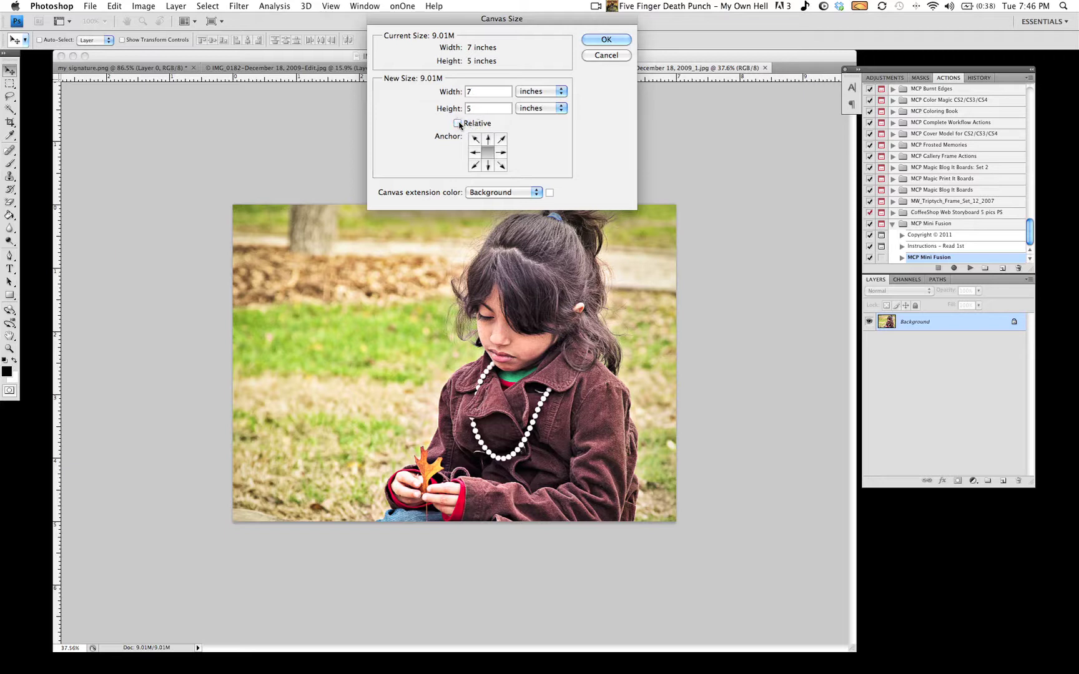
pyautogui.doubleClick(475, 96)
pyautogui.write('4')
pyautogui.press('Tab')
pyautogui.write('4')
pyautogui.press('Return')
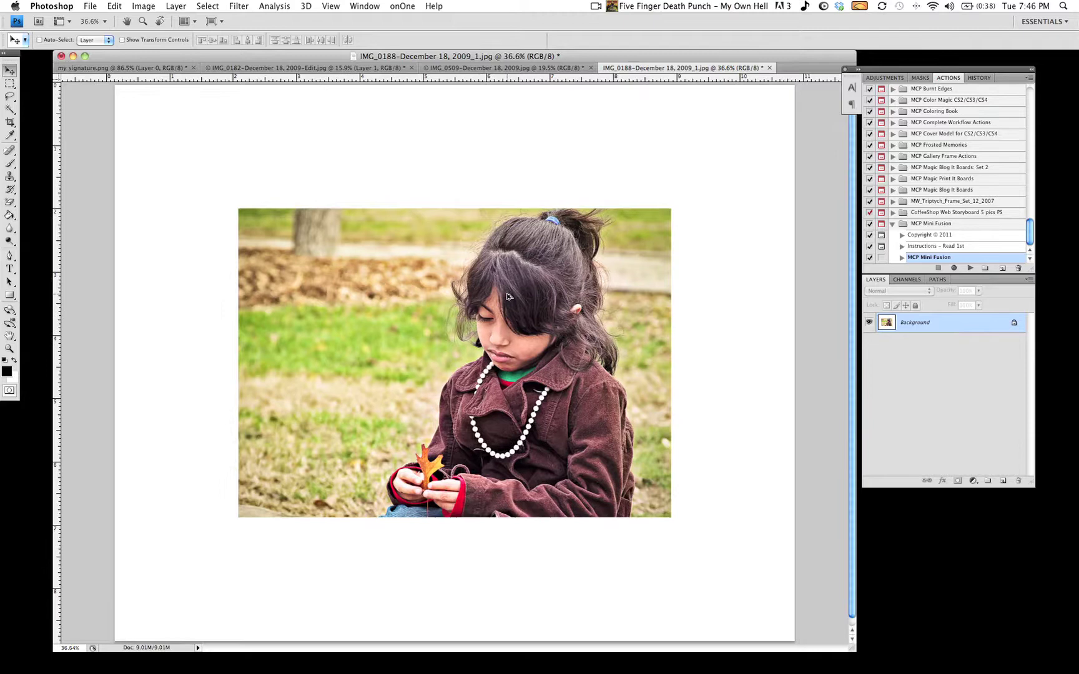
# Add a further 2 inches of relative canvas height below the photo by anchoring the canvas at its top centre
pyautogui.scroll(-3, 508, 297)
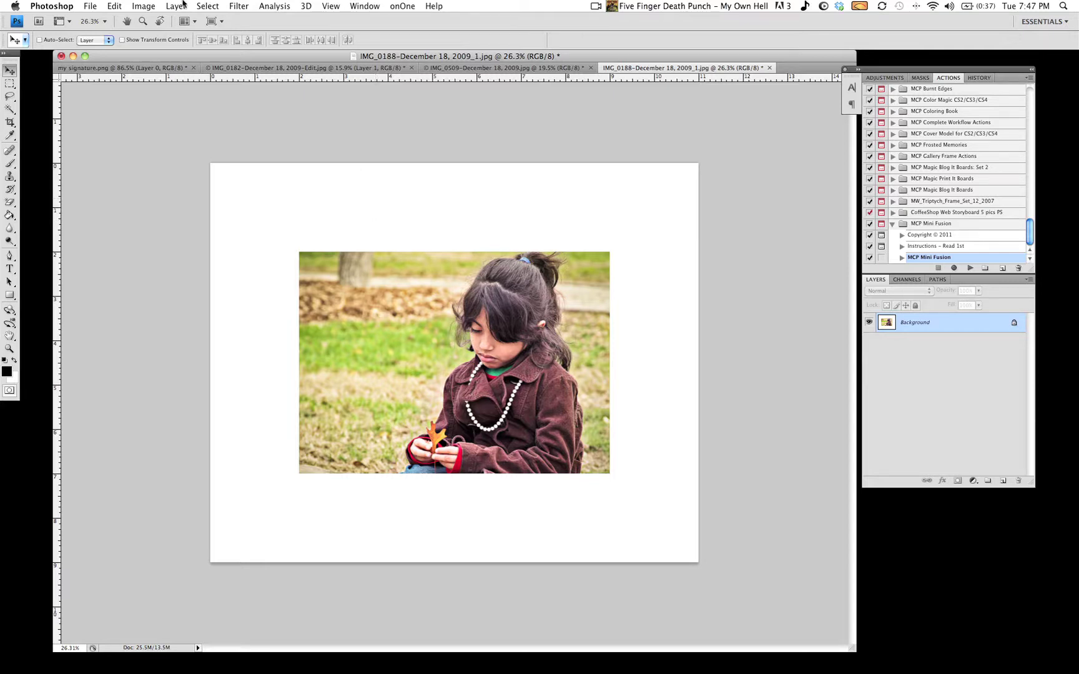
pyautogui.click(143, 6)
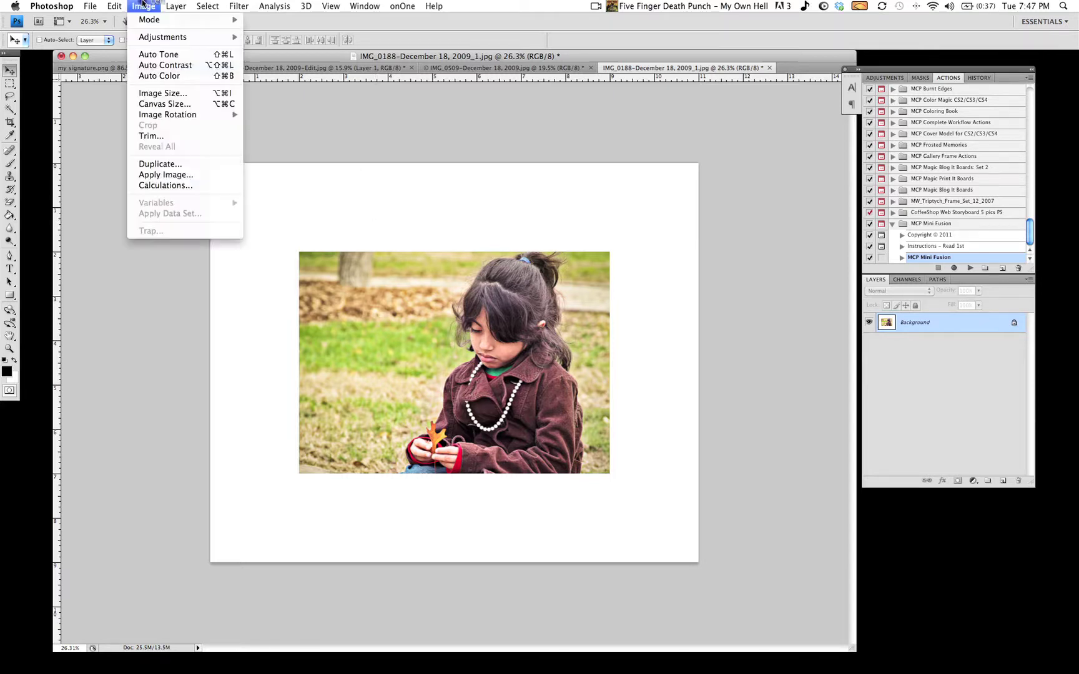
pyautogui.click(187, 104)
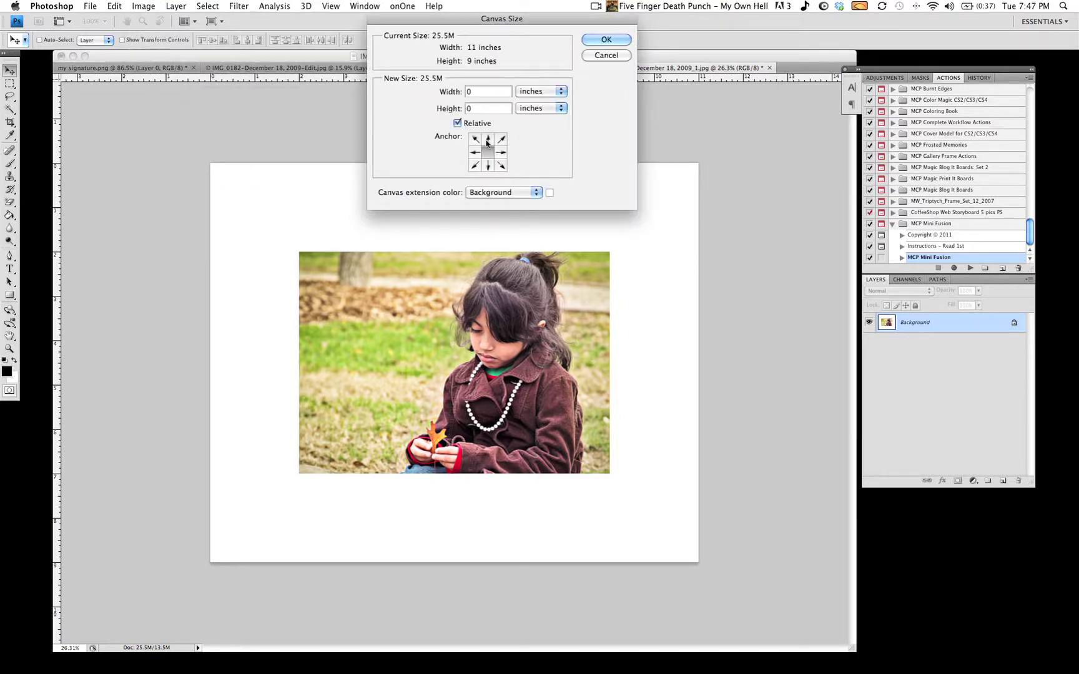
pyautogui.click(487, 141)
pyautogui.click(480, 108)
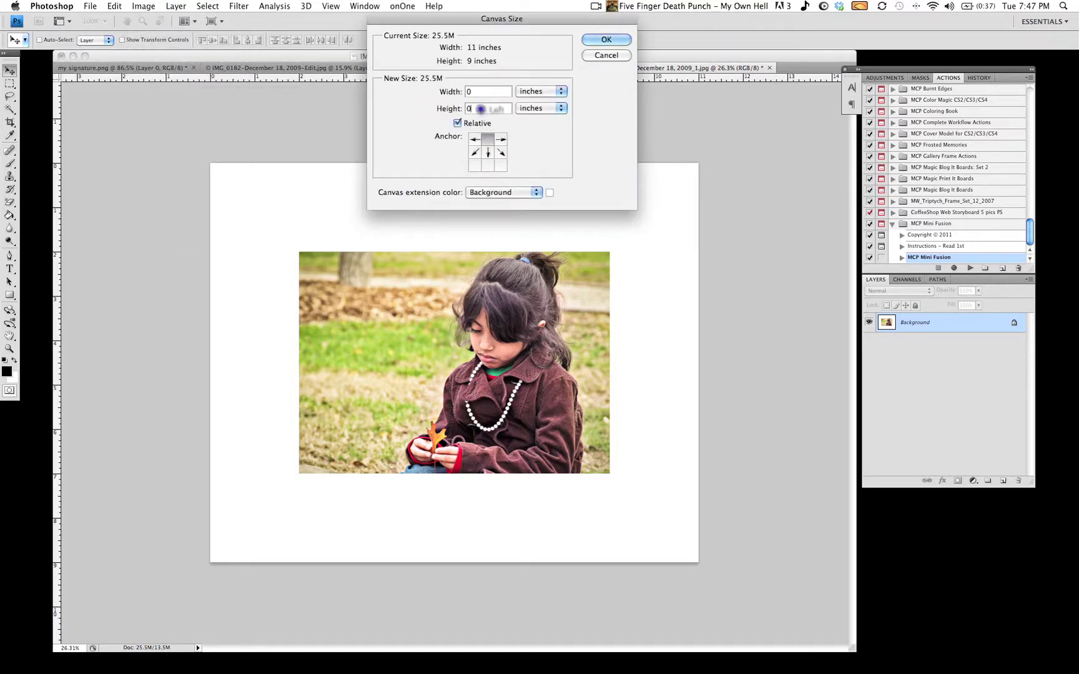
pyautogui.write('2')
pyautogui.press('Return')
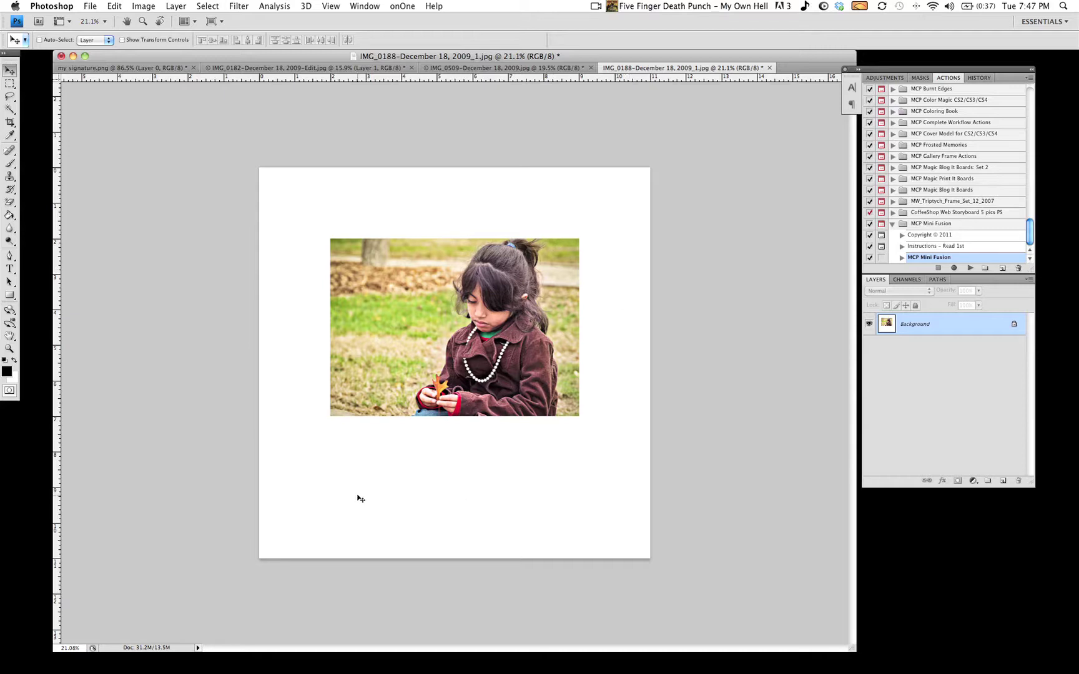
# Add the text ORTIZ PHOTOGRAPHY on the white canvas below the photo and select all of it
pyautogui.press('t')
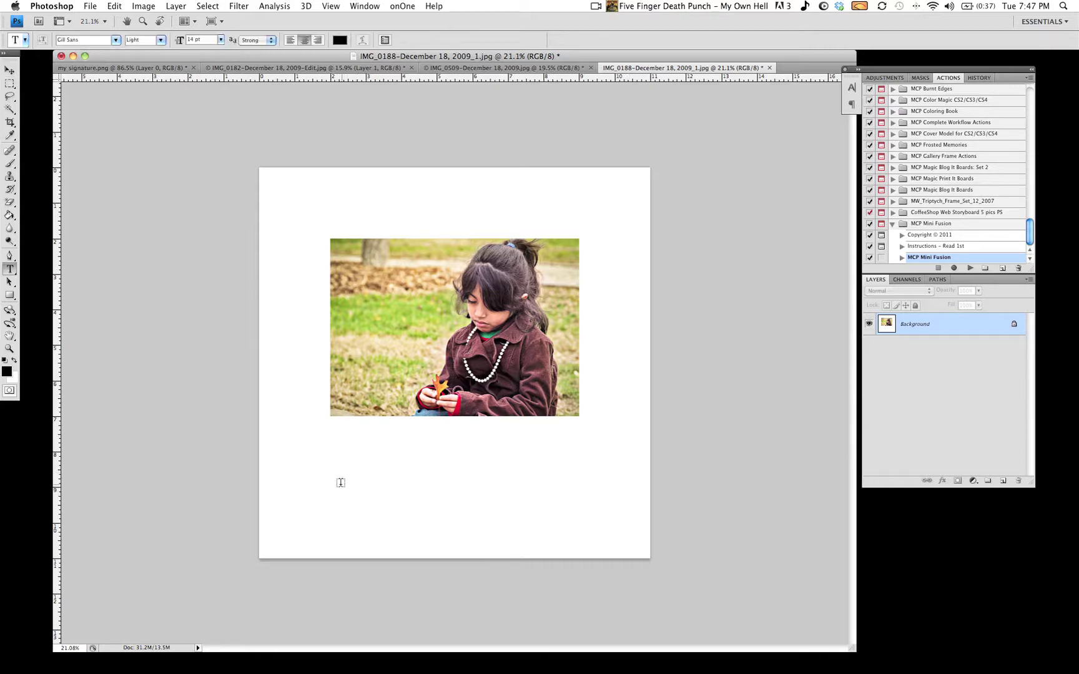
pyautogui.click(353, 480)
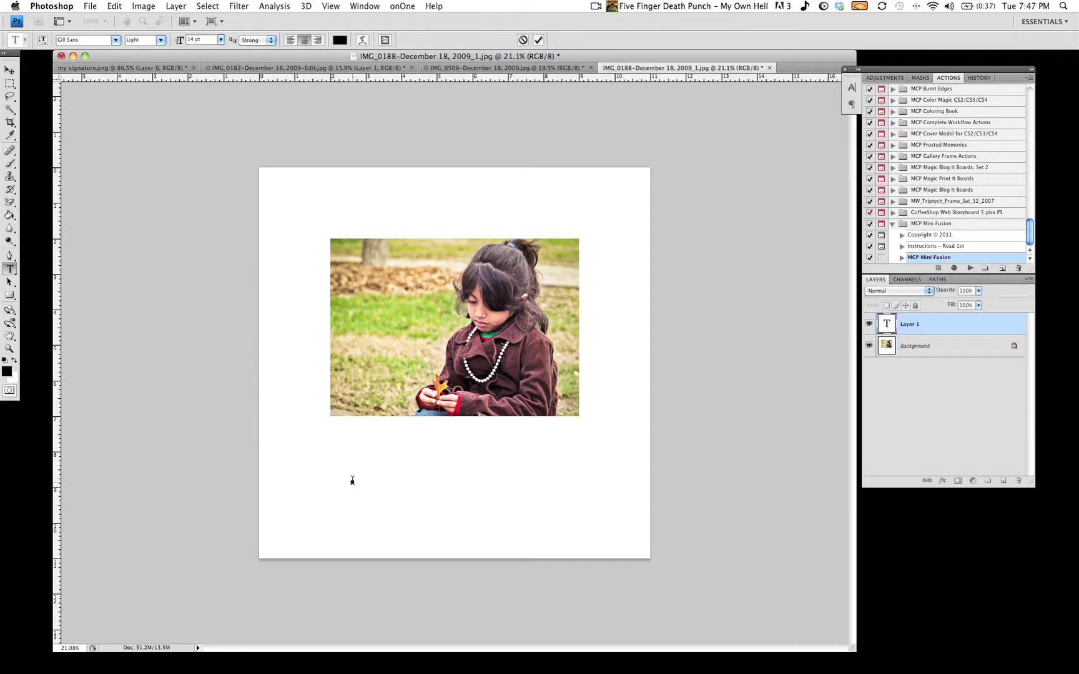
pyautogui.write('Copyright 2011')
pyautogui.write('GRAPHY')
pyautogui.press('super+a')
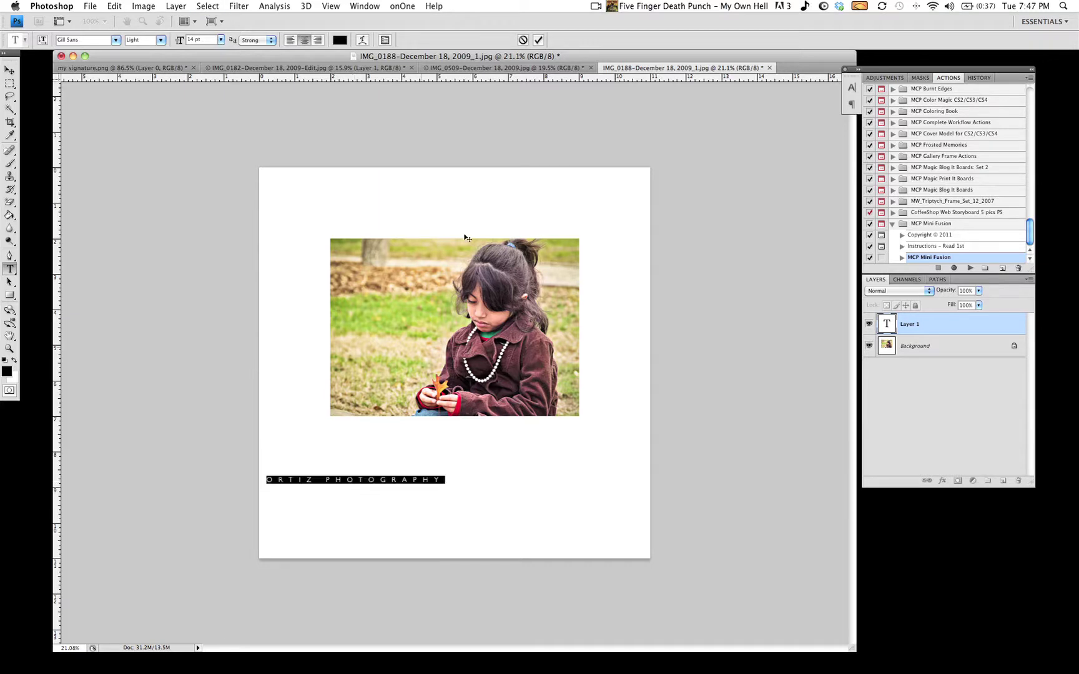
# Set the font size of the ORTIZ PHOTOGRAPHY text to 28 pt and commit the text
pyautogui.click(178, 40)
pyautogui.moveTo(178, 40); pyautogui.dragTo(183, 41)
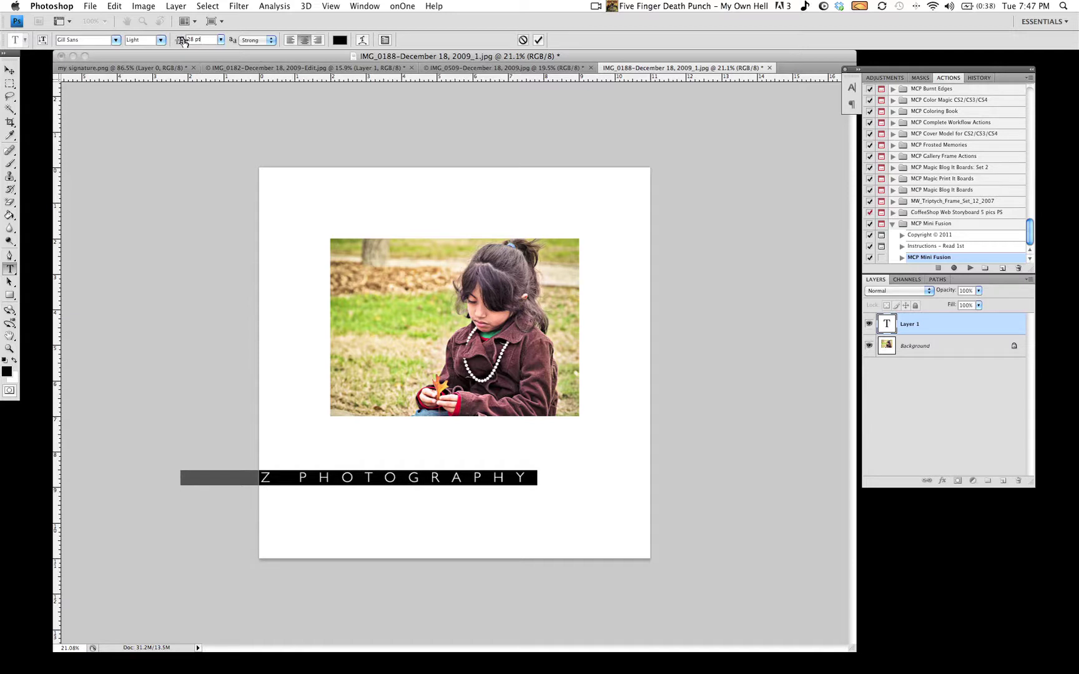
pyautogui.click(935, 329)
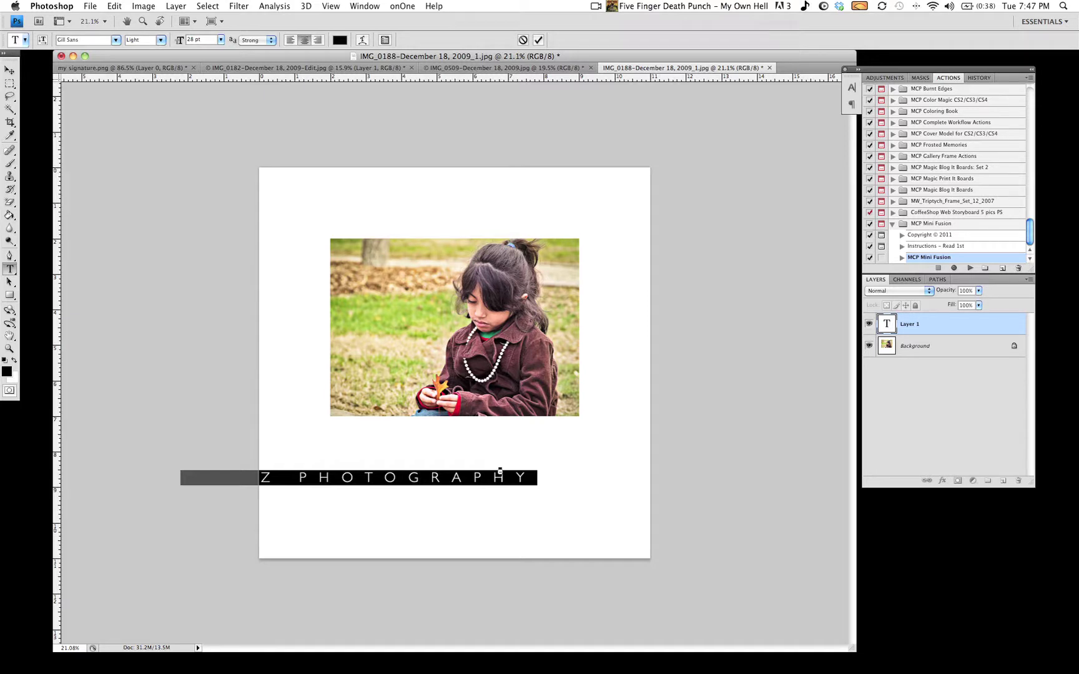
pyautogui.press('super+Return')
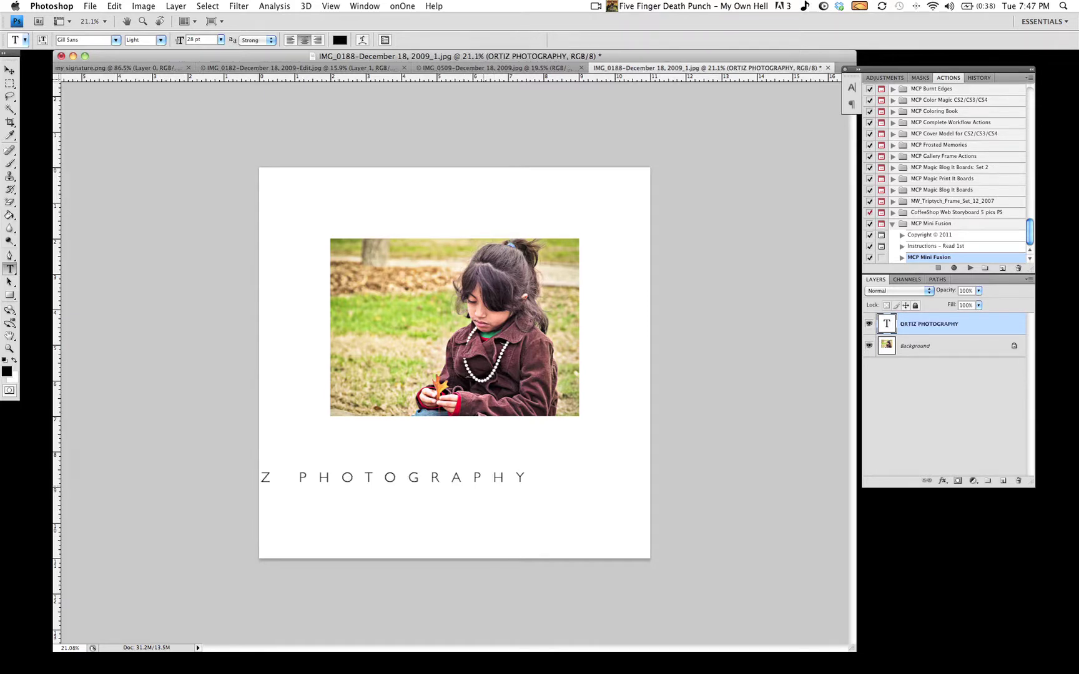
# Move the ORTIZ PHOTOGRAPHY text up beneath the photo and align its horizontal center with the Background layer
pyautogui.press('v')
pyautogui.moveTo(414, 480); pyautogui.dragTo(518, 470)
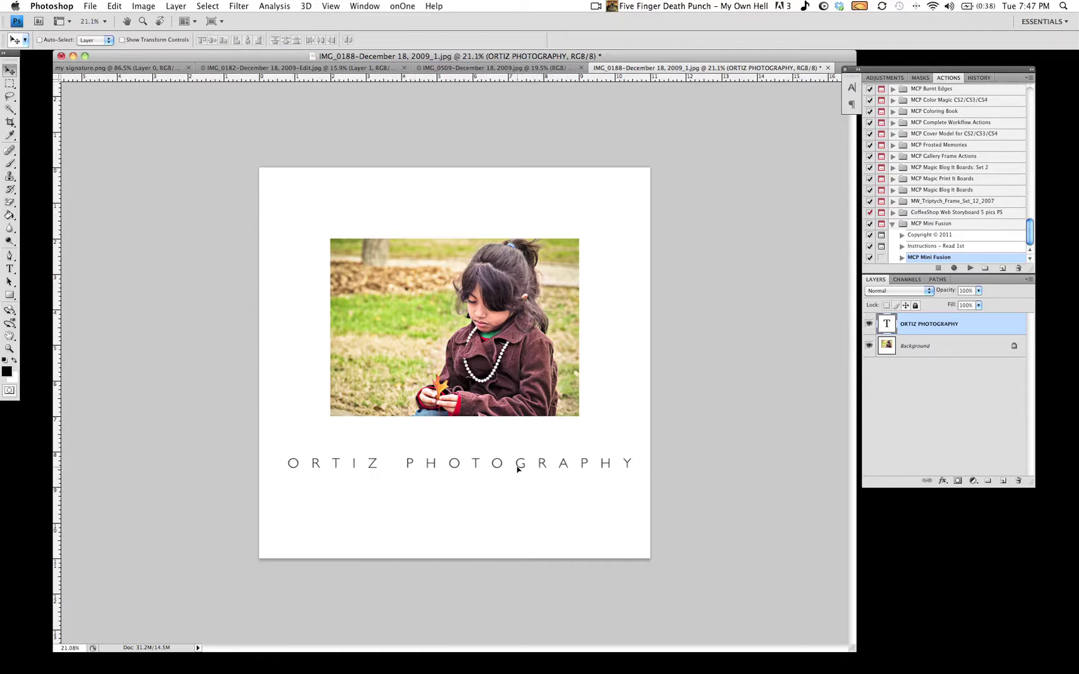
pyautogui.moveTo(518, 469); pyautogui.dragTo(518, 451)
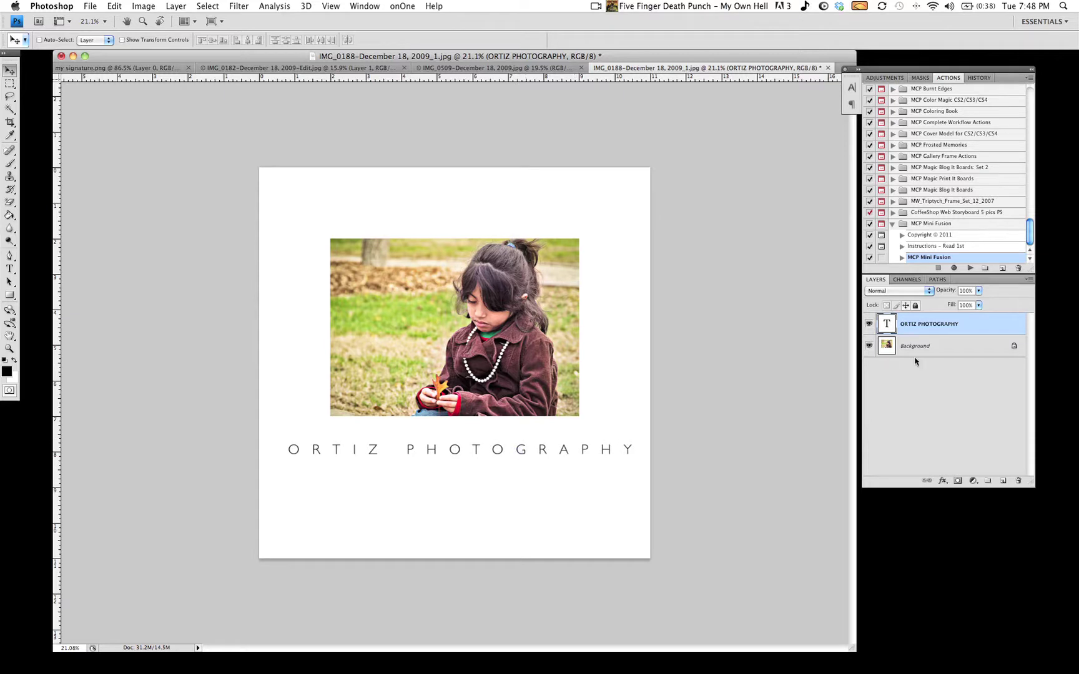
pyautogui.click(929, 347)
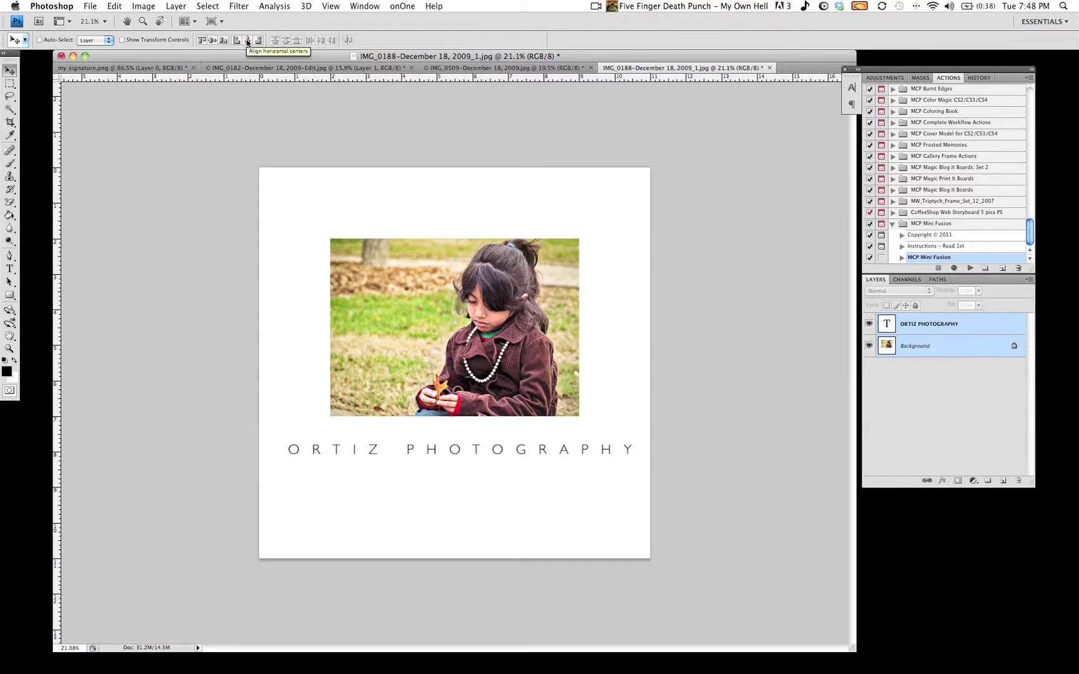
pyautogui.click(247, 42)
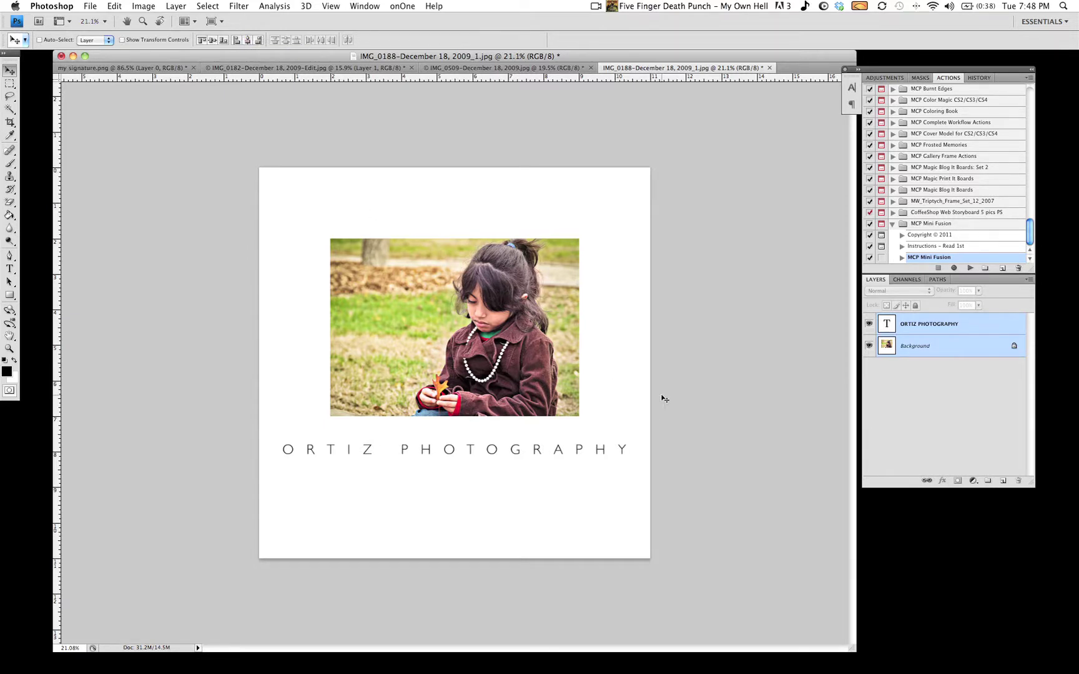
# Set the text layer's opacity to 80% and place a duplicate of it between the photo and the original text
pyautogui.click(943, 322)
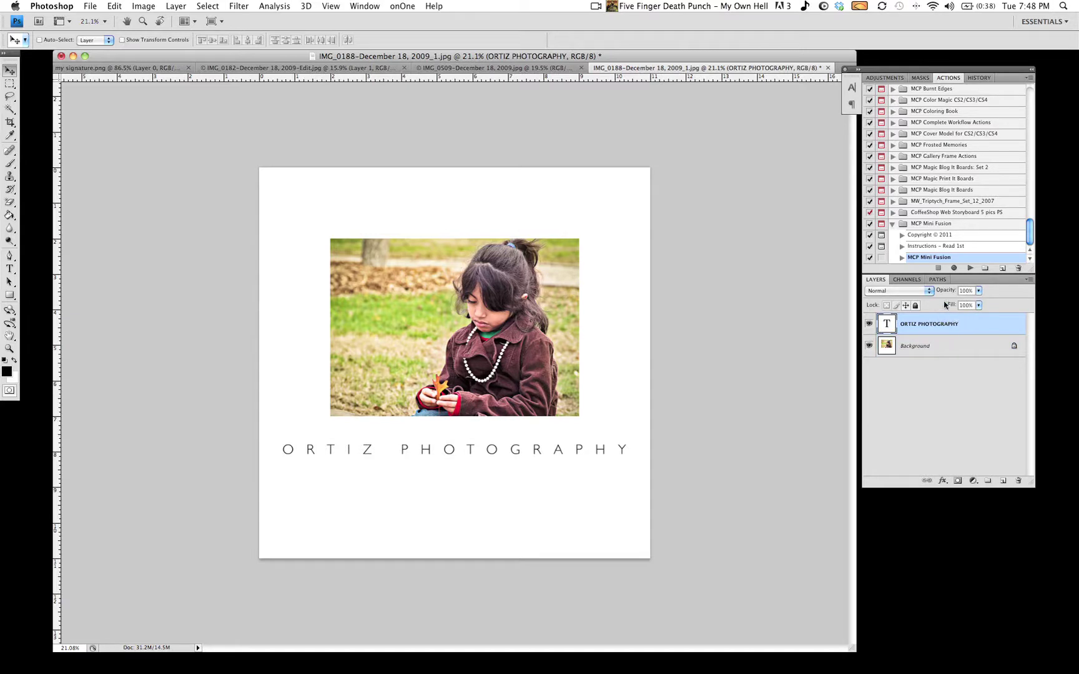
pyautogui.moveTo(947, 295); pyautogui.dragTo(933, 295)
pyautogui.press('super+j')
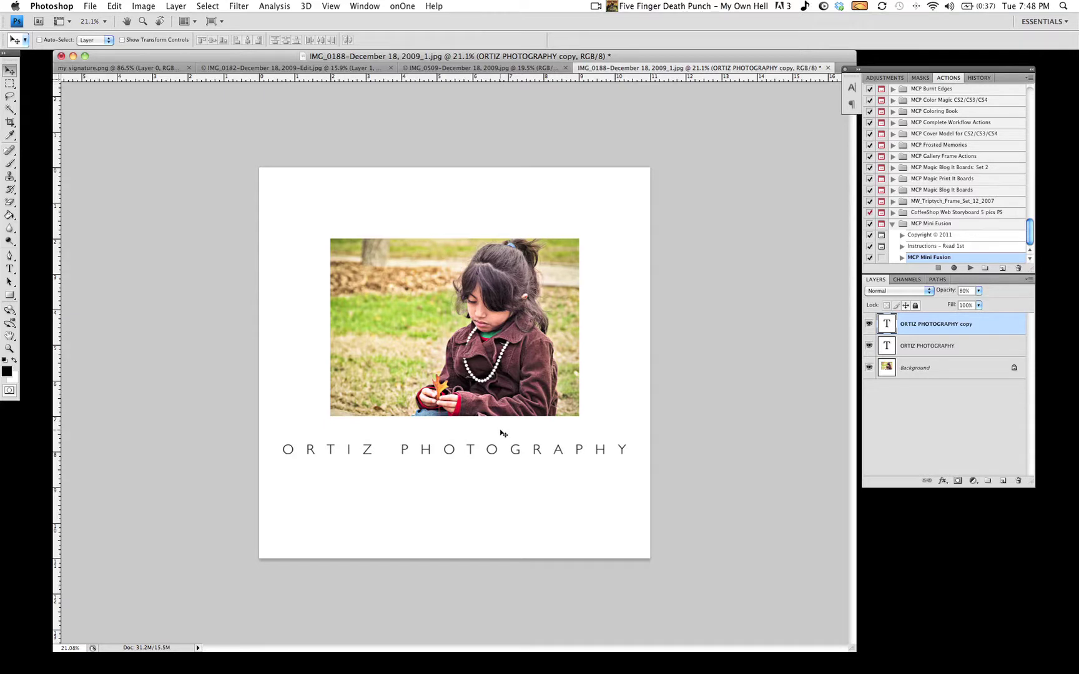
pyautogui.click(371, 451)
pyautogui.moveTo(371, 451); pyautogui.dragTo(370, 429)
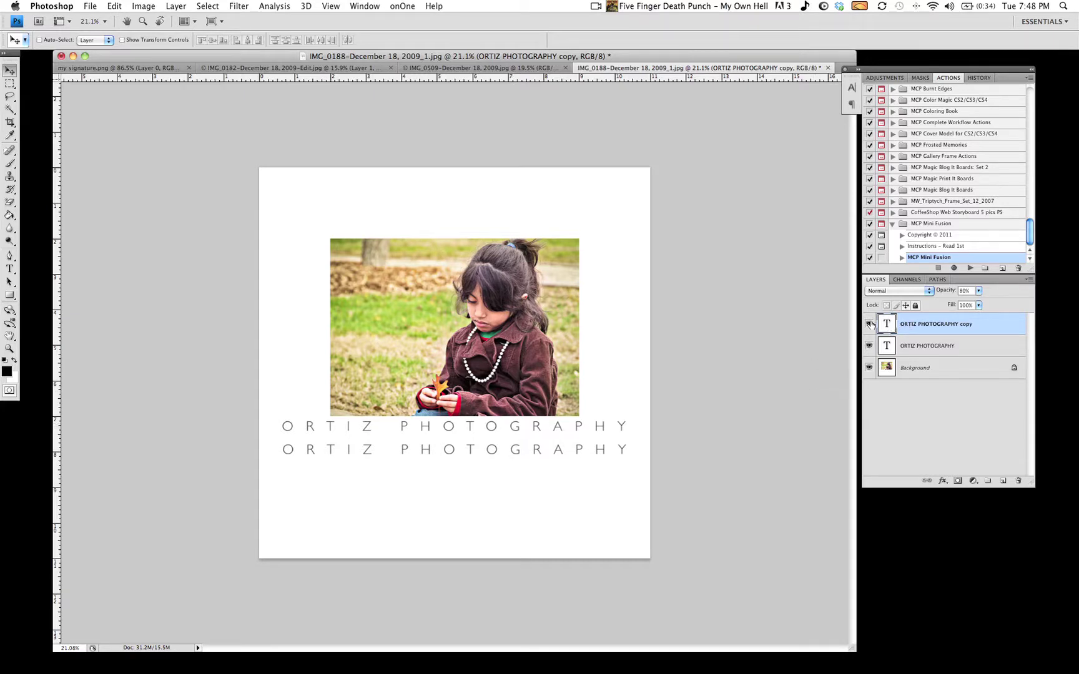
# Reduce the font size of the duplicated ORTIZ PHOTOGRAPHY text to 14 pt
pyautogui.press('t')
pyautogui.tripleClick(493, 431)
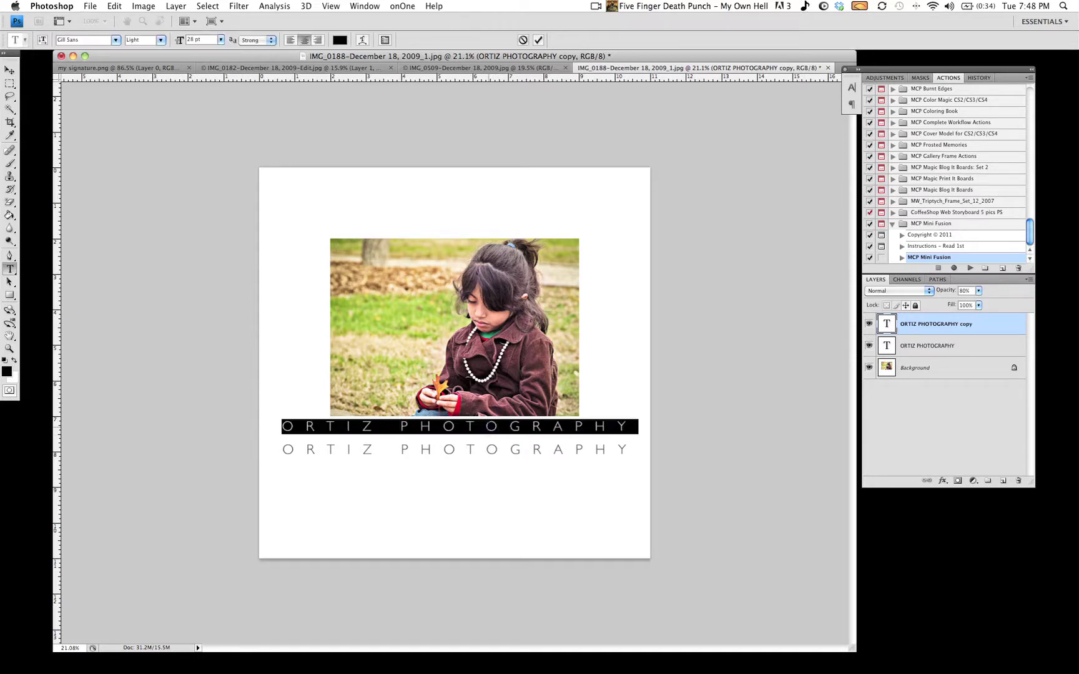
pyautogui.click(887, 326)
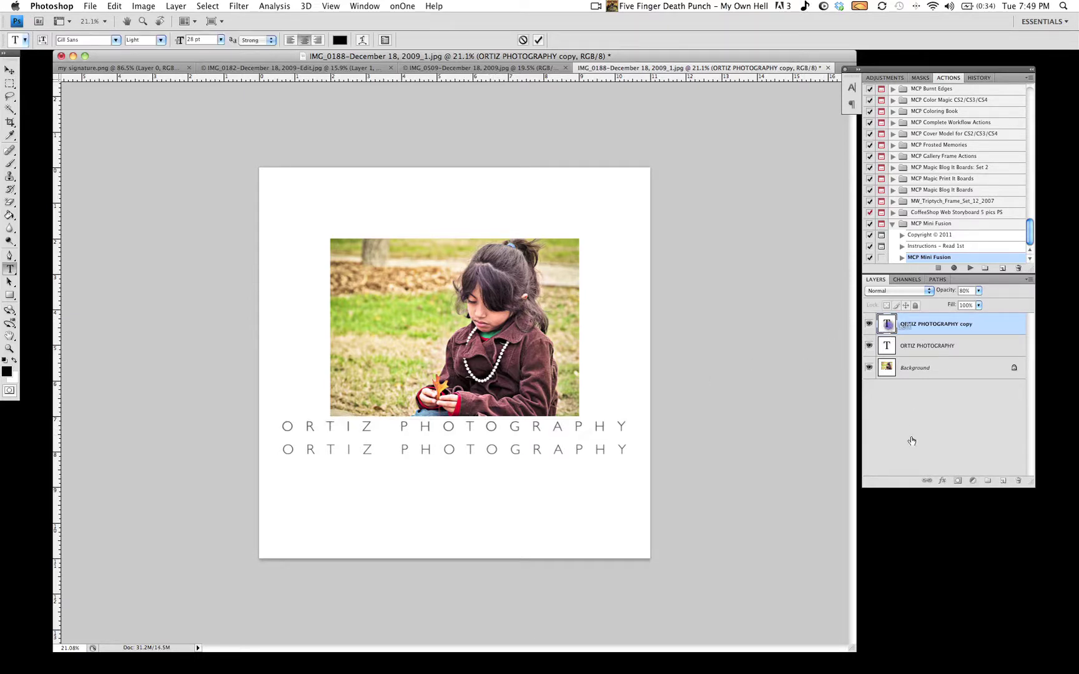
pyautogui.doubleClick(887, 325)
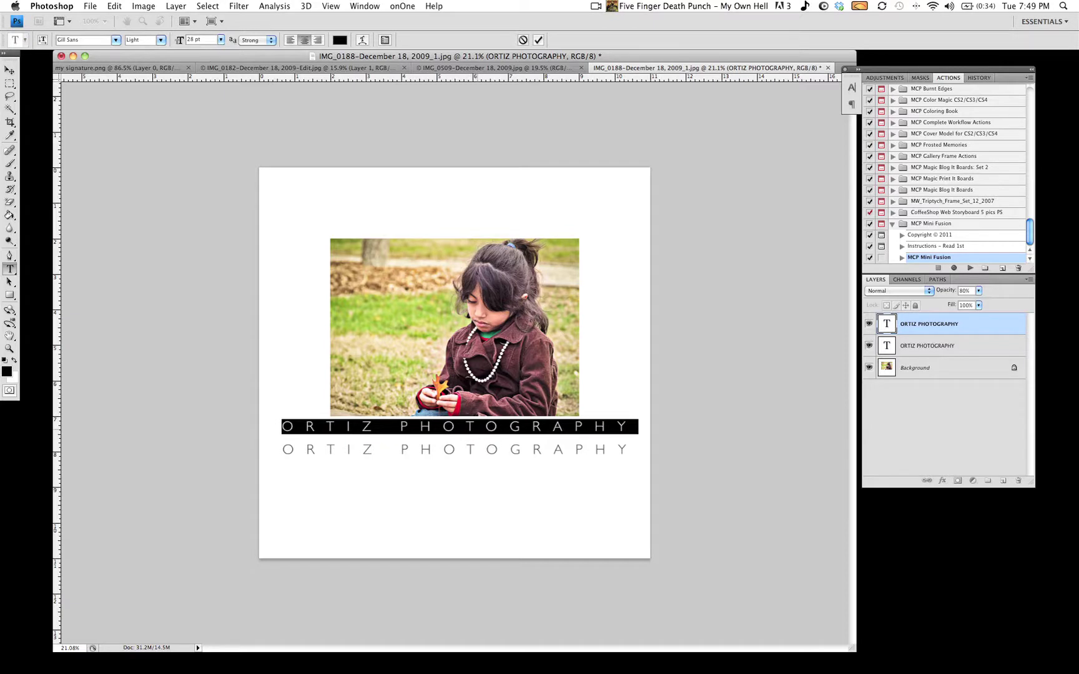
pyautogui.click(180, 40)
pyautogui.moveTo(179, 41); pyautogui.dragTo(172, 44)
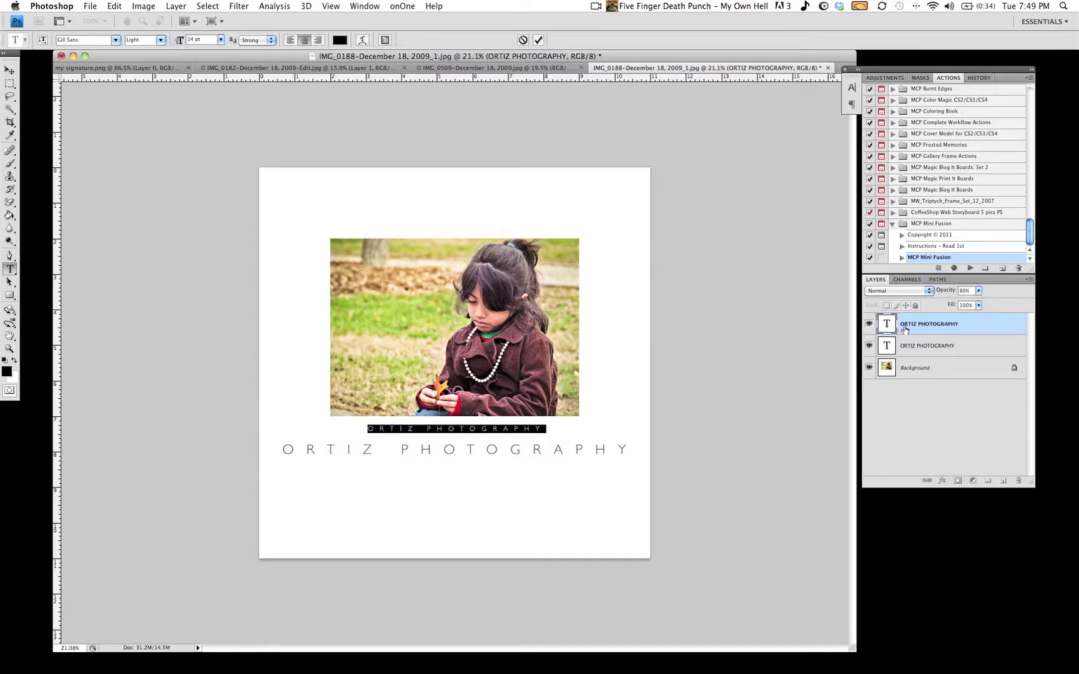
# Move the small text copy just under the photo, aligned with the photo's left edge, and put the insertion point in it
pyautogui.click(563, 435)
pyautogui.moveTo(562, 435); pyautogui.dragTo(523, 428)
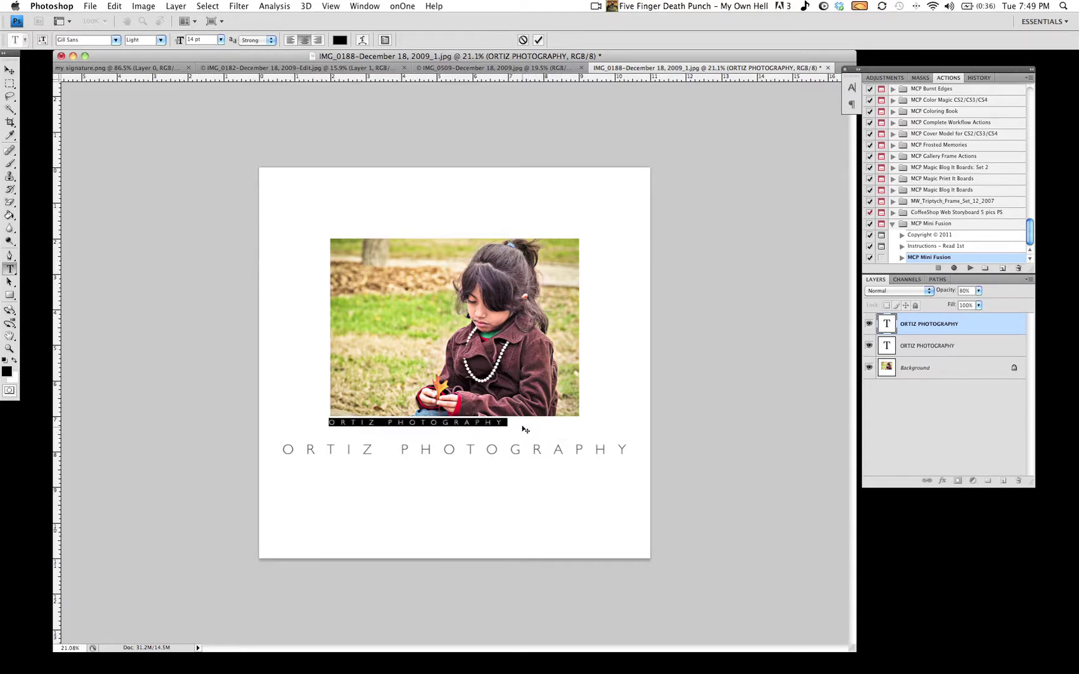
pyautogui.click(699, 410)
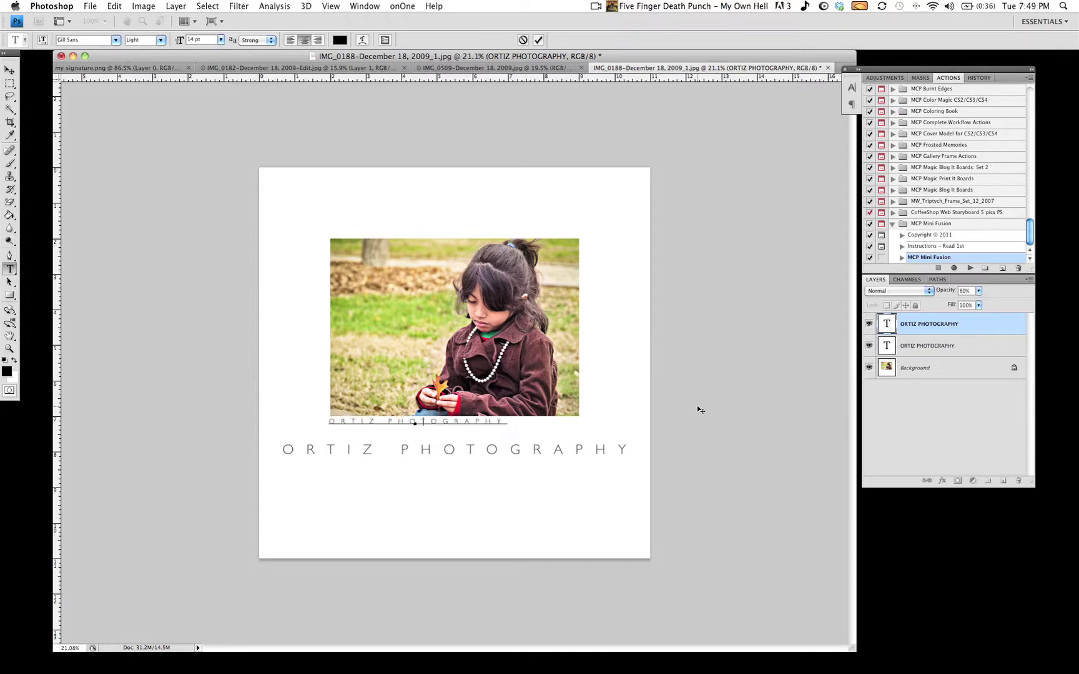
# Replace the small text copy's wording with "DAUGHTER WITH LEAF | FALL 2009"
pyautogui.write('DAUGHTER WITH LEAFE')
pyautogui.press('BackSpace')
pyautogui.write('!')
pyautogui.write(' FALL')
pyautogui.write(' 2009')
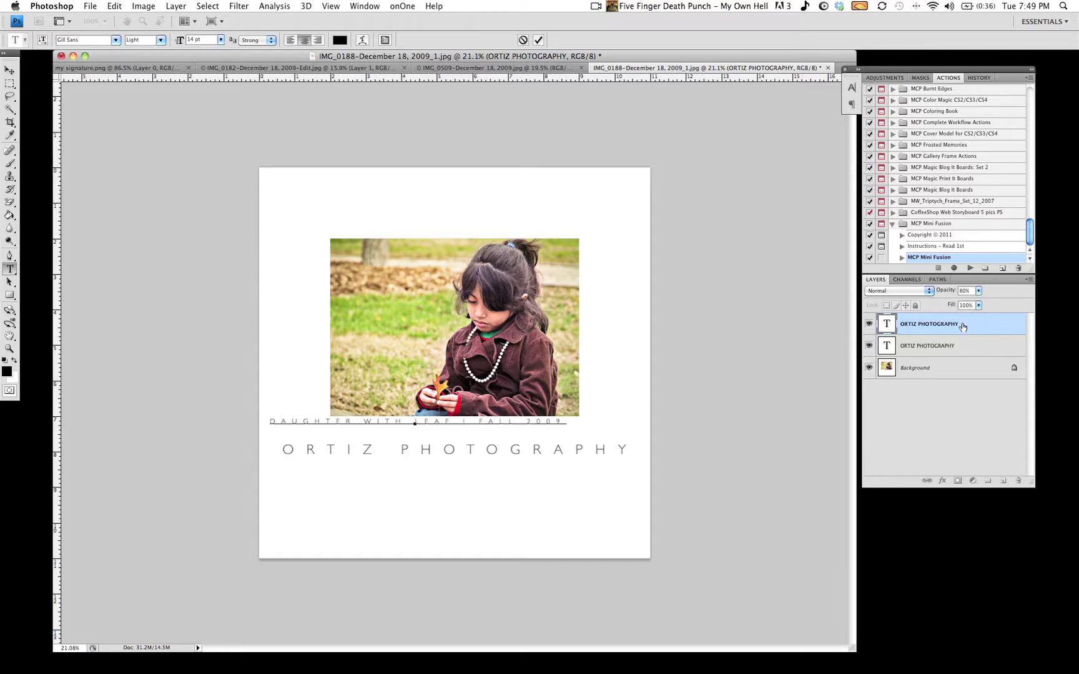
pyautogui.press('KP_Enter')
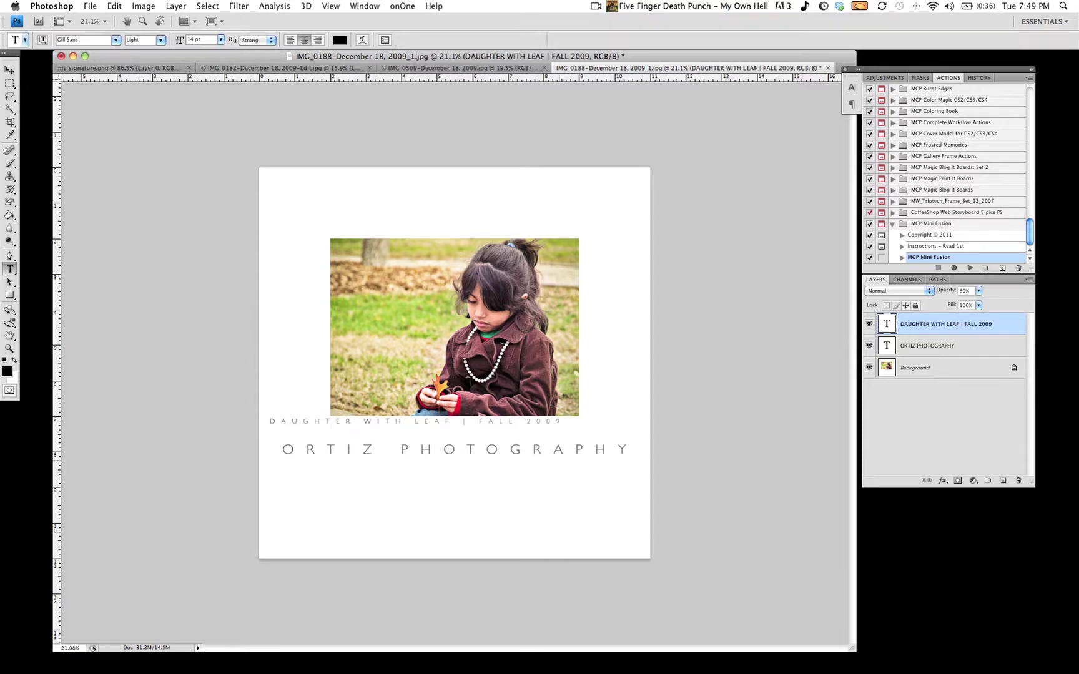
# Move the caption below ORTIZ PHOTOGRAPHY and align the horizontal centers of both text layers with the Background layer
pyautogui.press('v')
pyautogui.moveTo(442, 429); pyautogui.dragTo(472, 481)
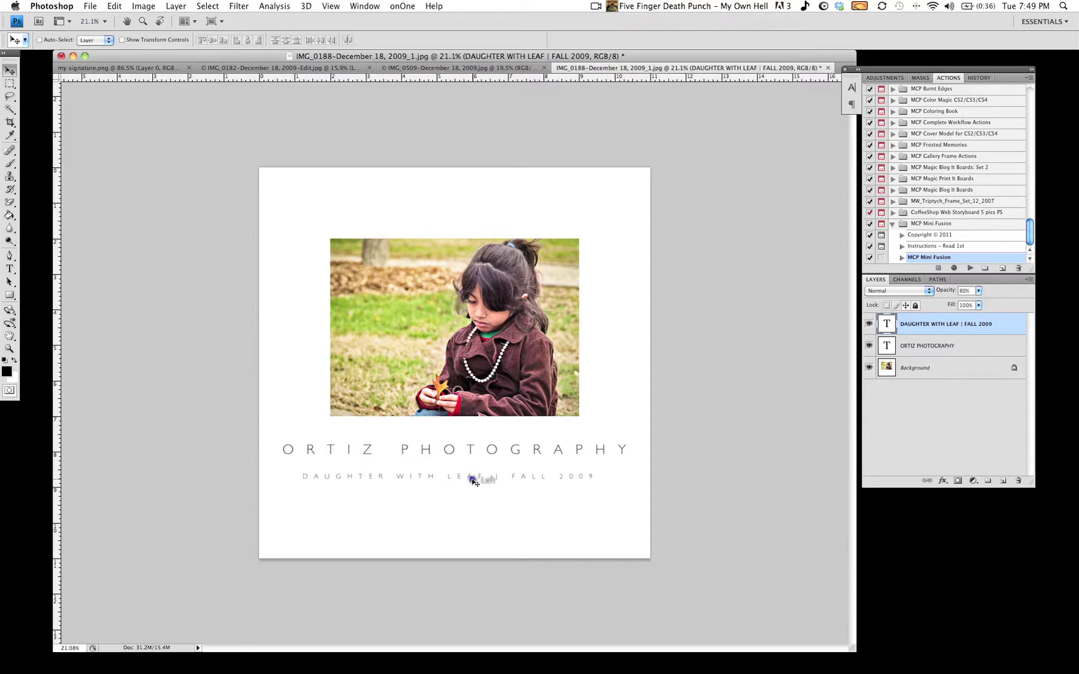
pyautogui.keyDown('shift'); pyautogui.click(927, 372); pyautogui.keyUp('shift')
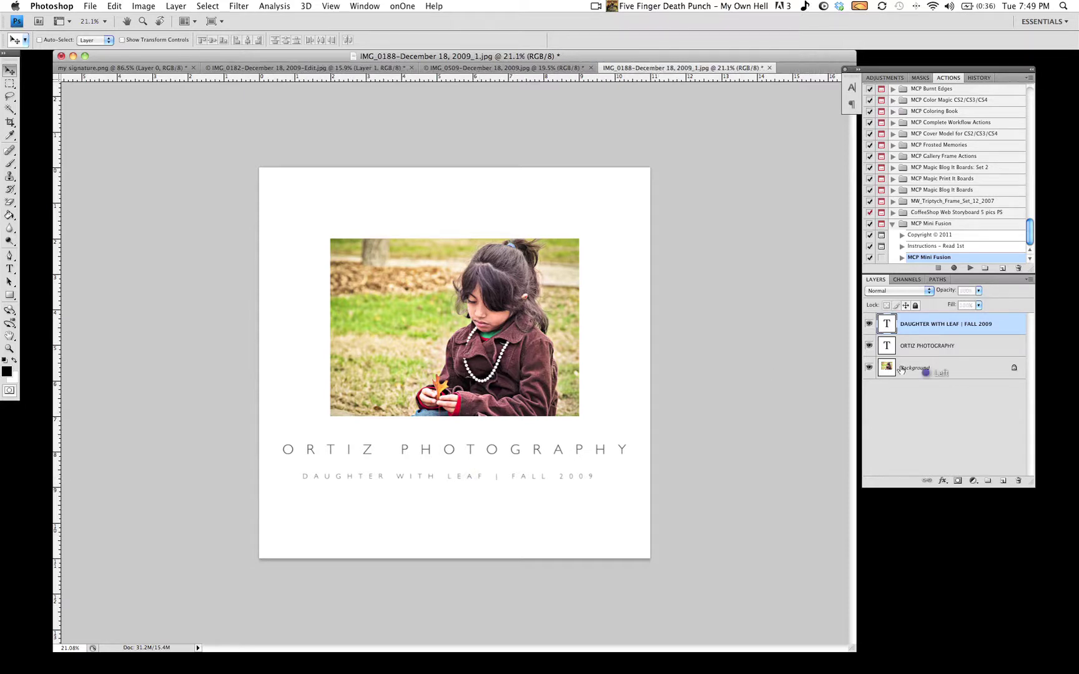
pyautogui.click(245, 40)
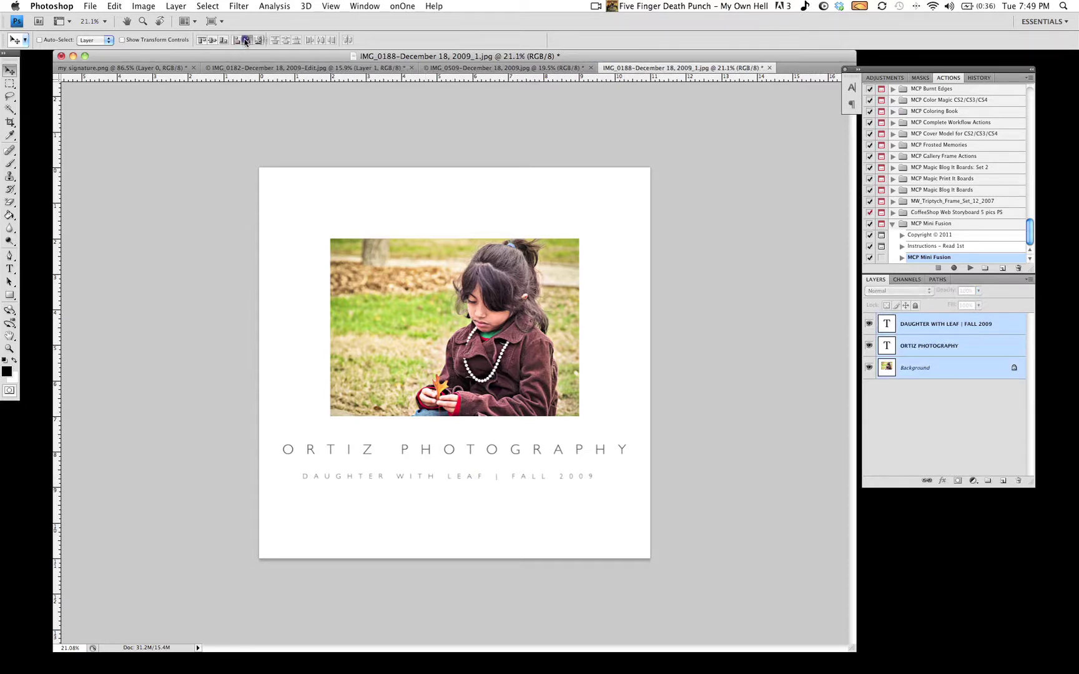
pyautogui.click(975, 324)
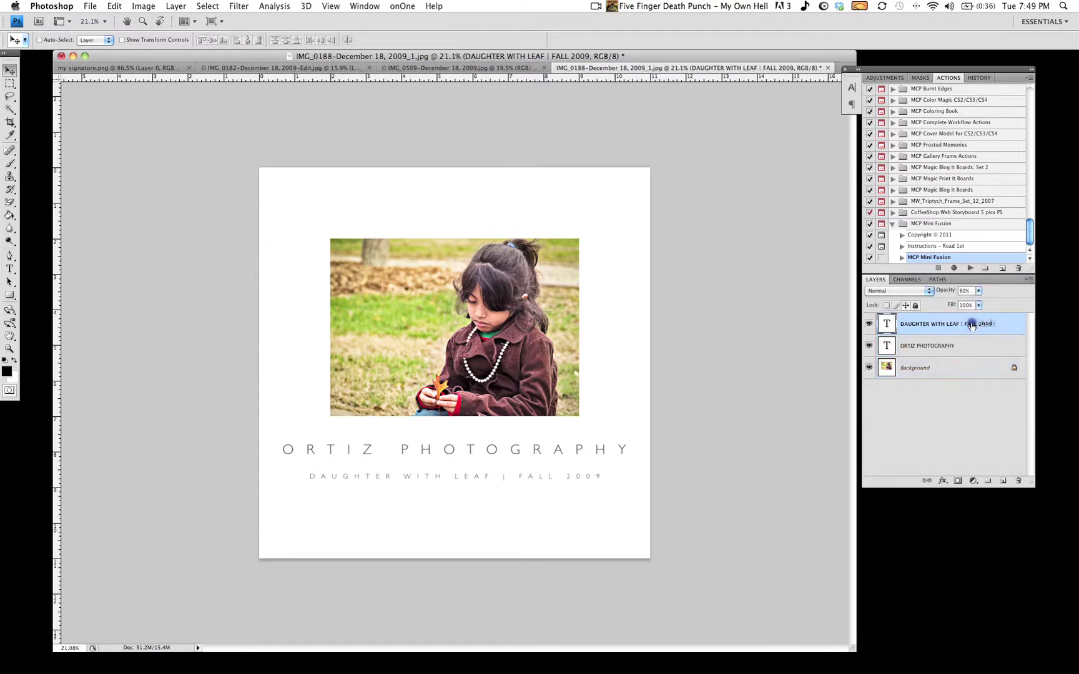
# Paste the handwritten signature from my signature.png into the photo document and move it just below the photo's lower-right area
pyautogui.click(133, 68)
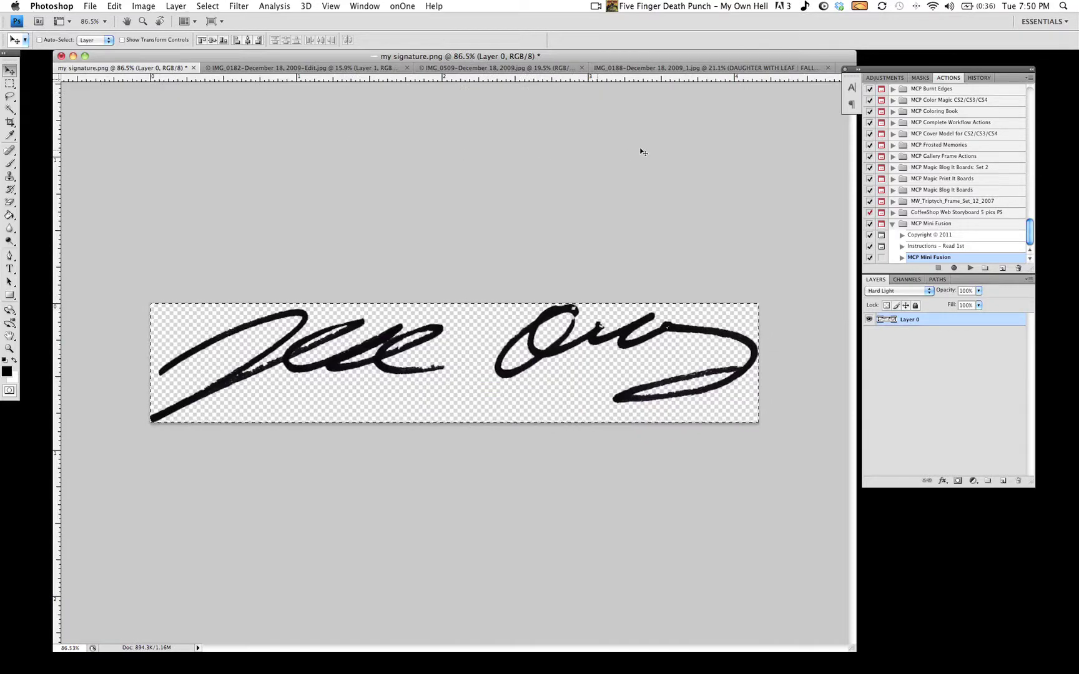
pyautogui.click(677, 69)
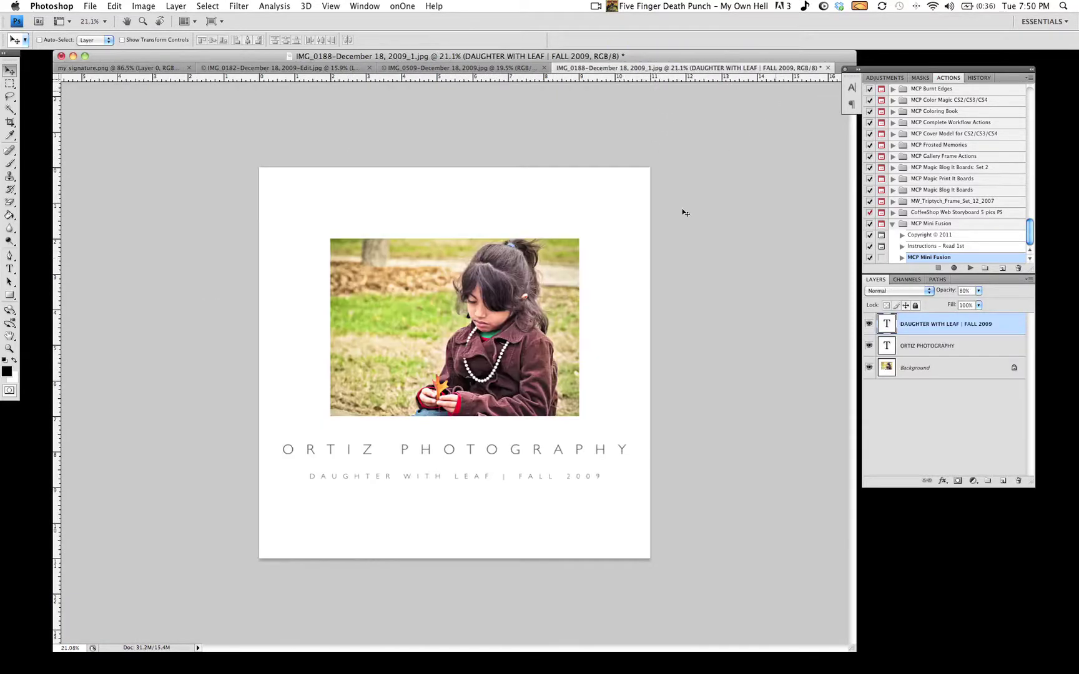
pyautogui.press('super+v')
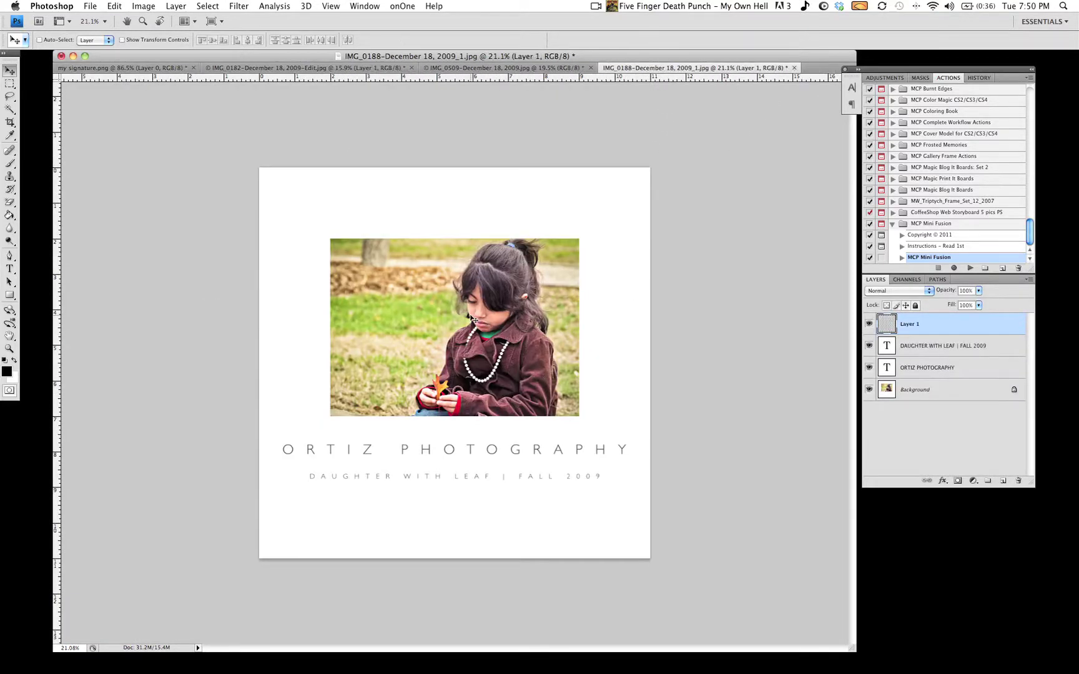
pyautogui.moveTo(417, 359); pyautogui.dragTo(512, 429)
# Scale the signature proportionally to about 35.3% and place it under the photo, flush with the photo's right edge
pyautogui.press('super+t')
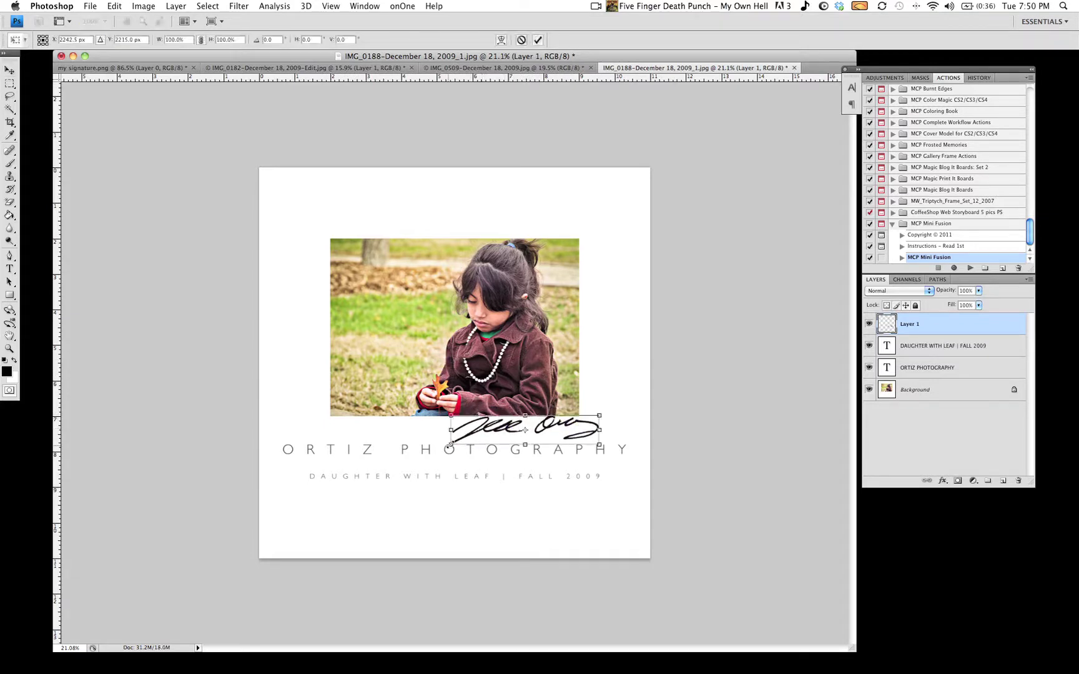
pyautogui.moveTo(450, 445); pyautogui.dragTo(545, 428)
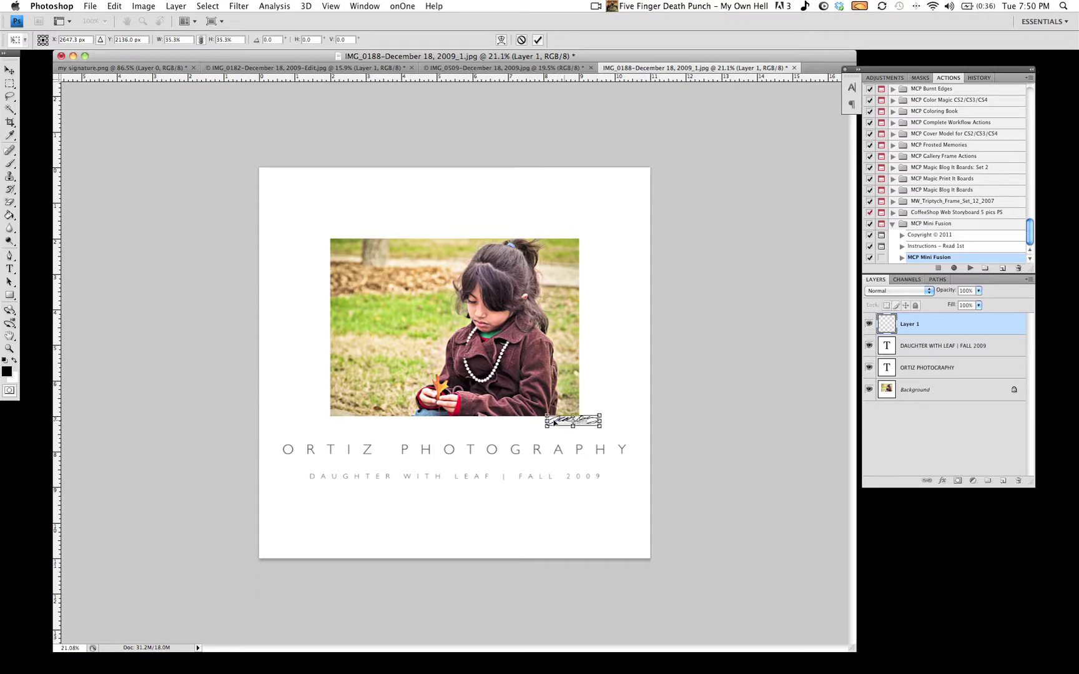
pyautogui.moveTo(566, 424); pyautogui.dragTo(540, 425)
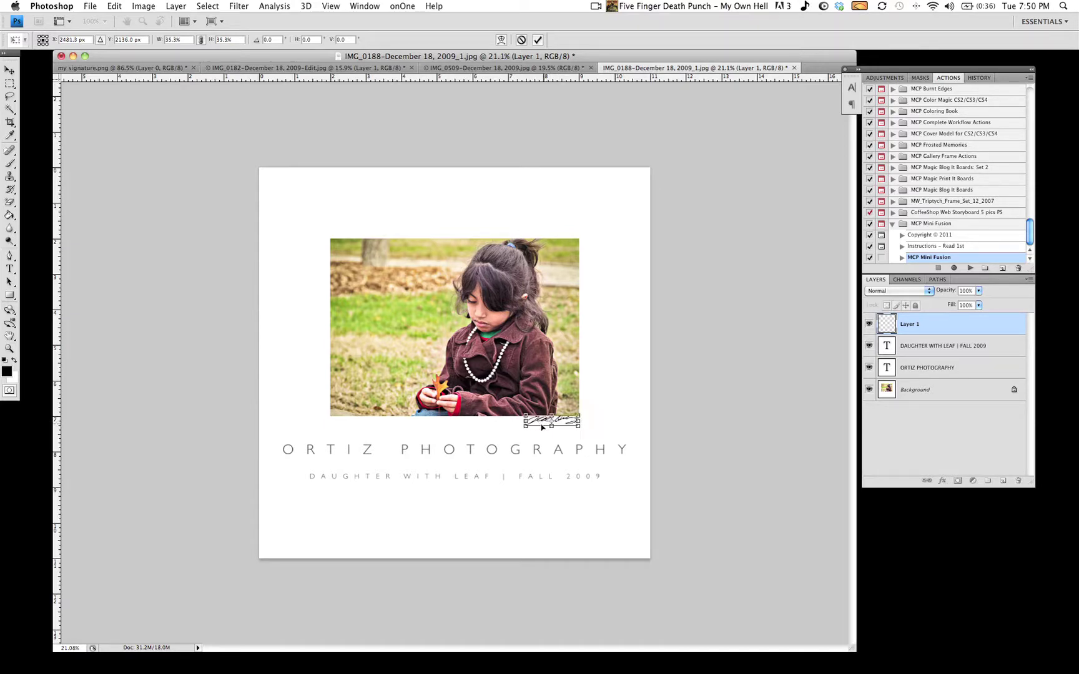
pyautogui.press('Return')
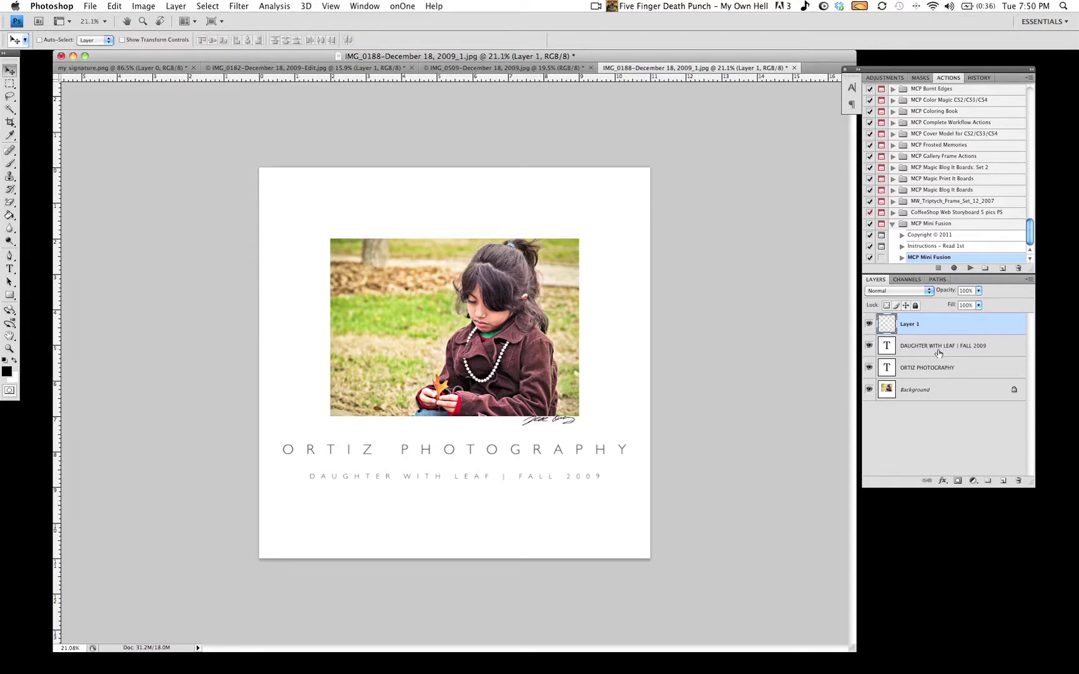
# Set the signature layer's opacity to 50% and shift the signature slightly down and away from the photo's edge
pyautogui.moveTo(948, 292); pyautogui.dragTo(920, 294)
pyautogui.moveTo(571, 425); pyautogui.dragTo(575, 429)
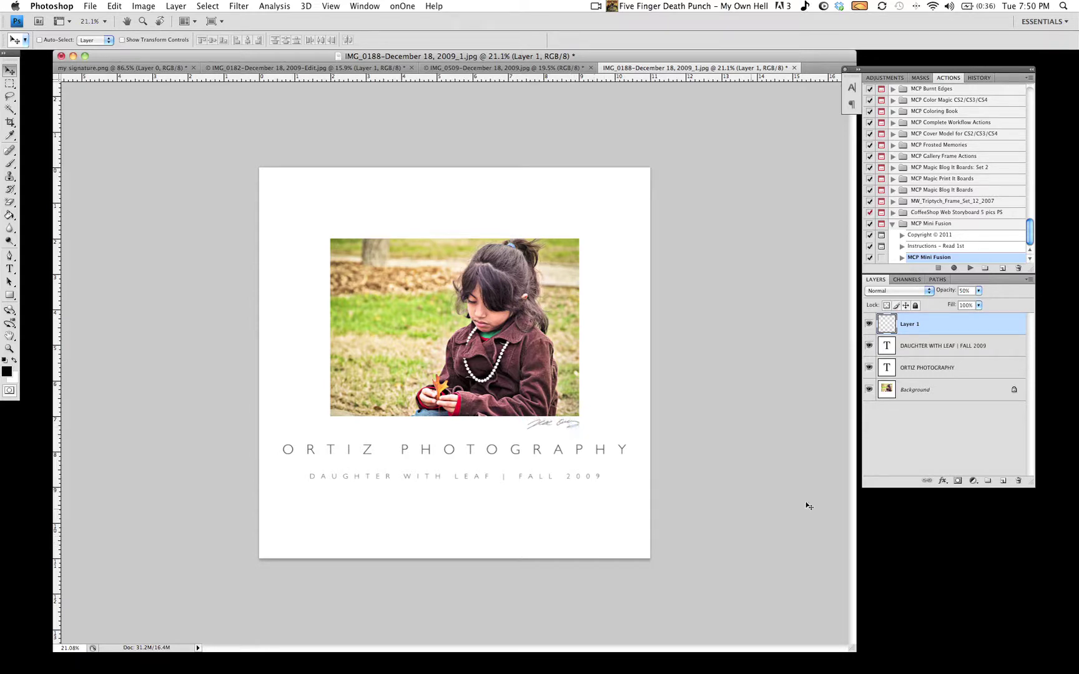